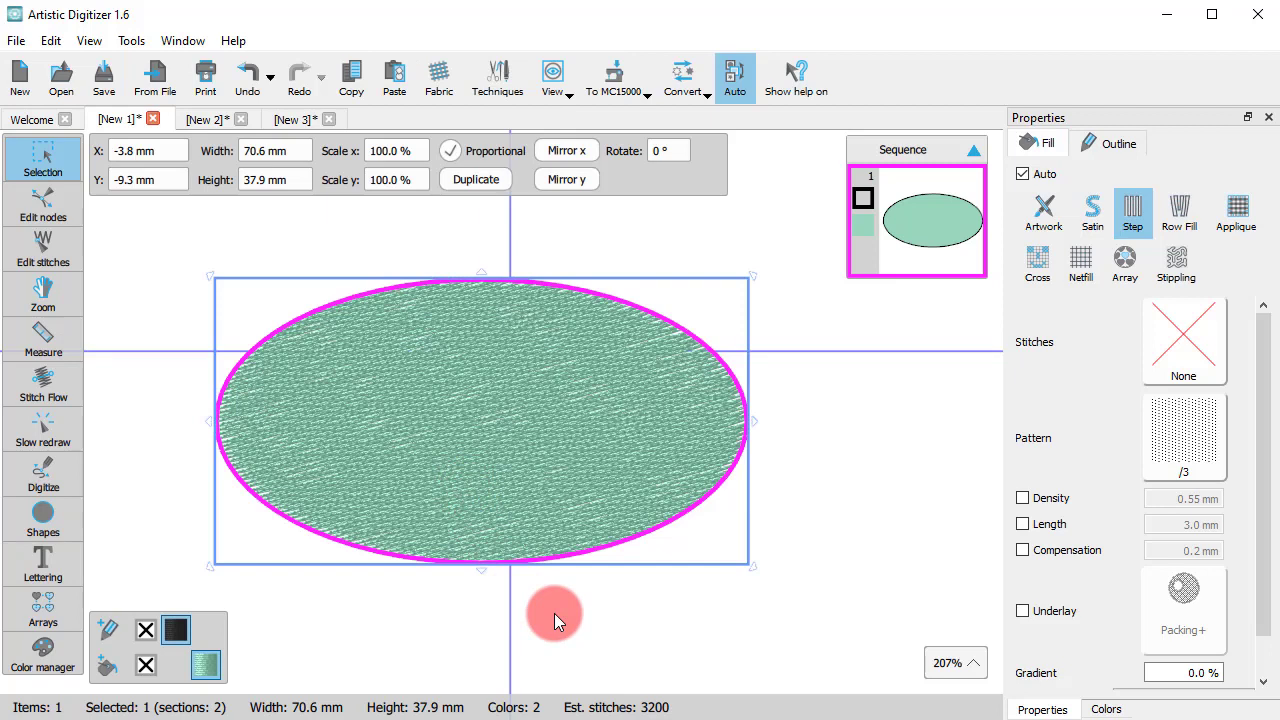
- Delete the large green ellipse from the design
{"action": "left_click", "coordinate": [554, 613]}
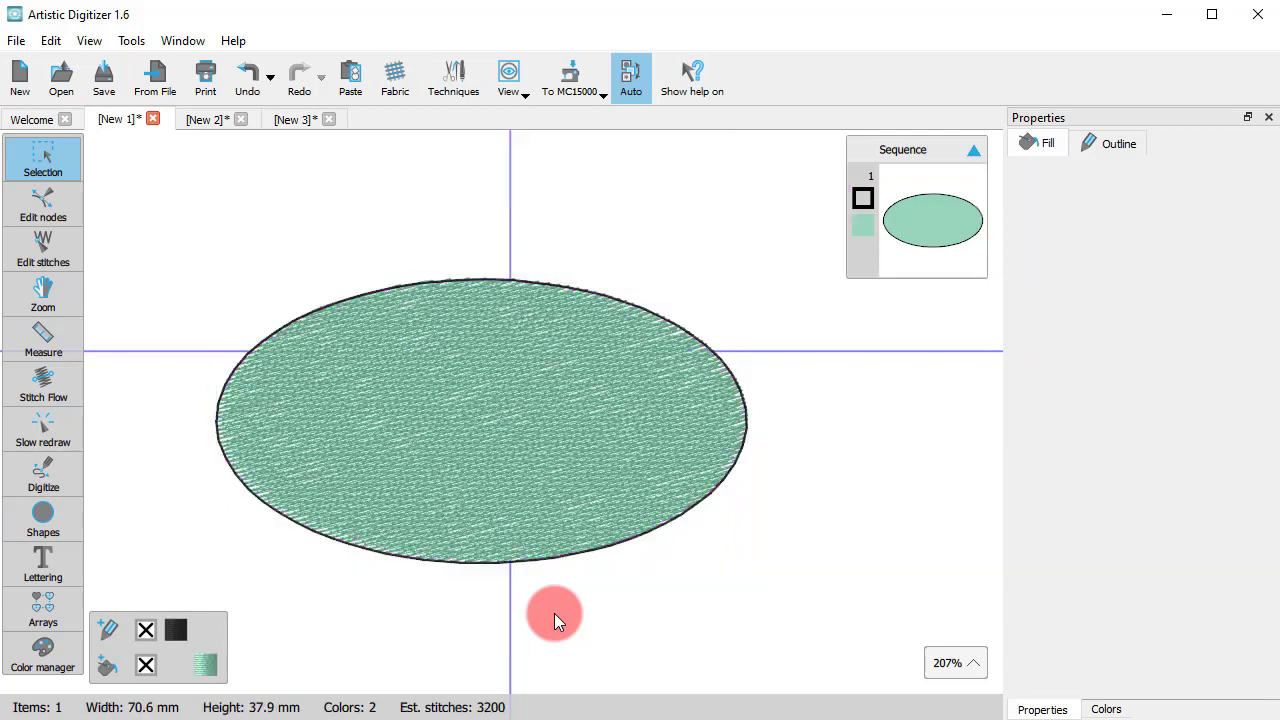
{"action": "left_click", "coordinate": [526, 531]}
{"action": "key", "text": "Delete"}
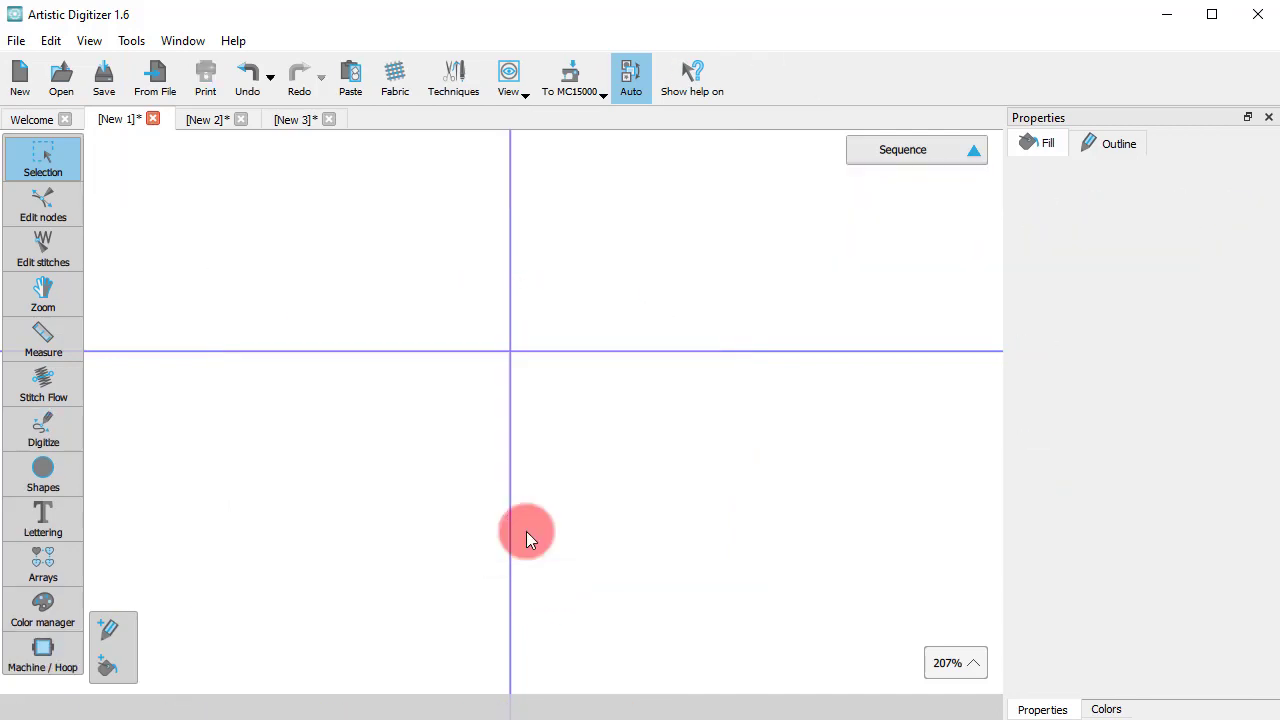
- Draw a thin ellipse about 49 mm wide and 5 mm high along the horizontal centre line
{"action": "left_click", "coordinate": [50, 470]}
{"action": "left_click", "coordinate": [105, 463]}
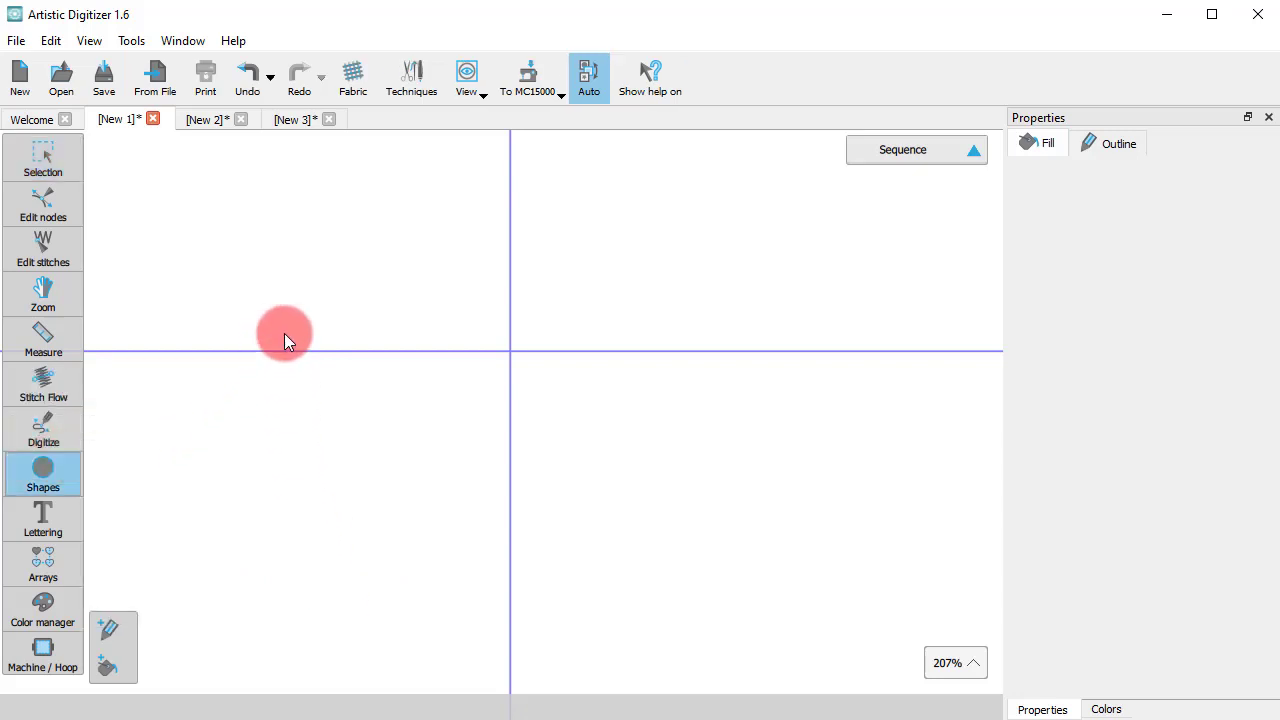
{"action": "left_click_drag", "start_coordinate": [284, 333], "coordinate": [649, 366]}
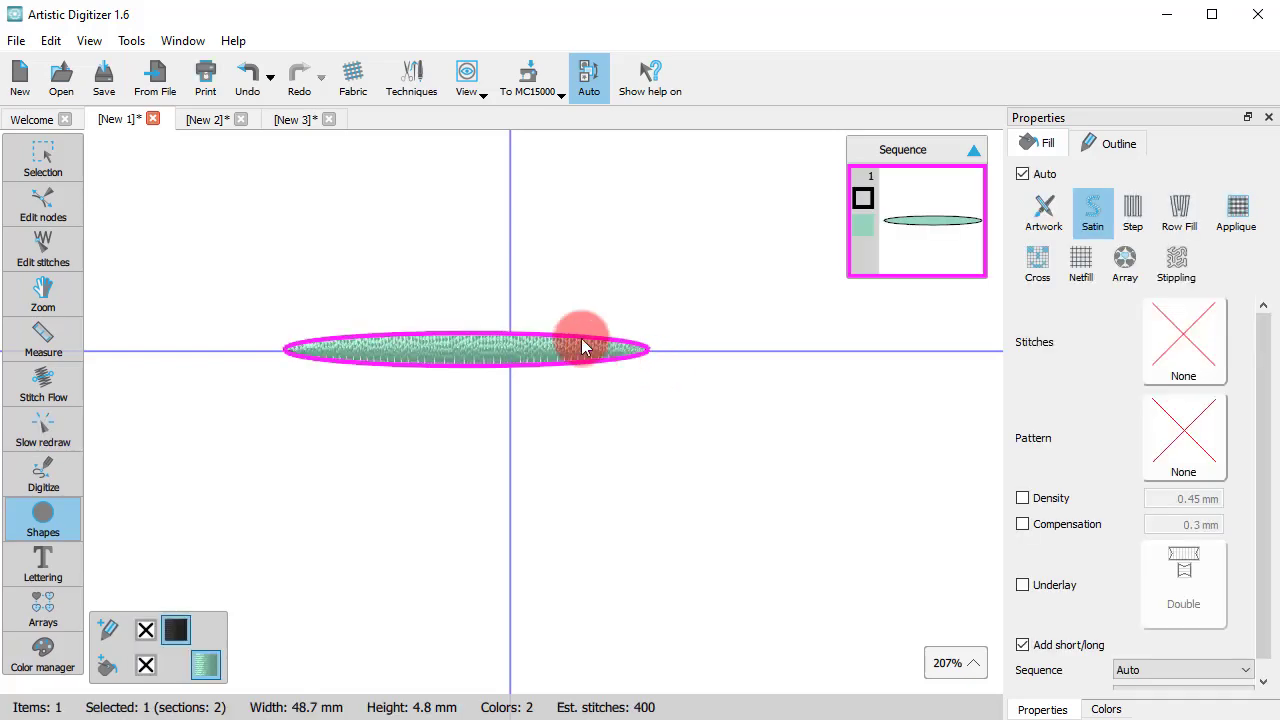
- Display the thin ellipse's stitch points without the 3D preview and play through its stitching with Slow redraw
{"action": "scroll", "coordinate": [421, 310], "scroll_direction": "up", "scroll_amount": 5}
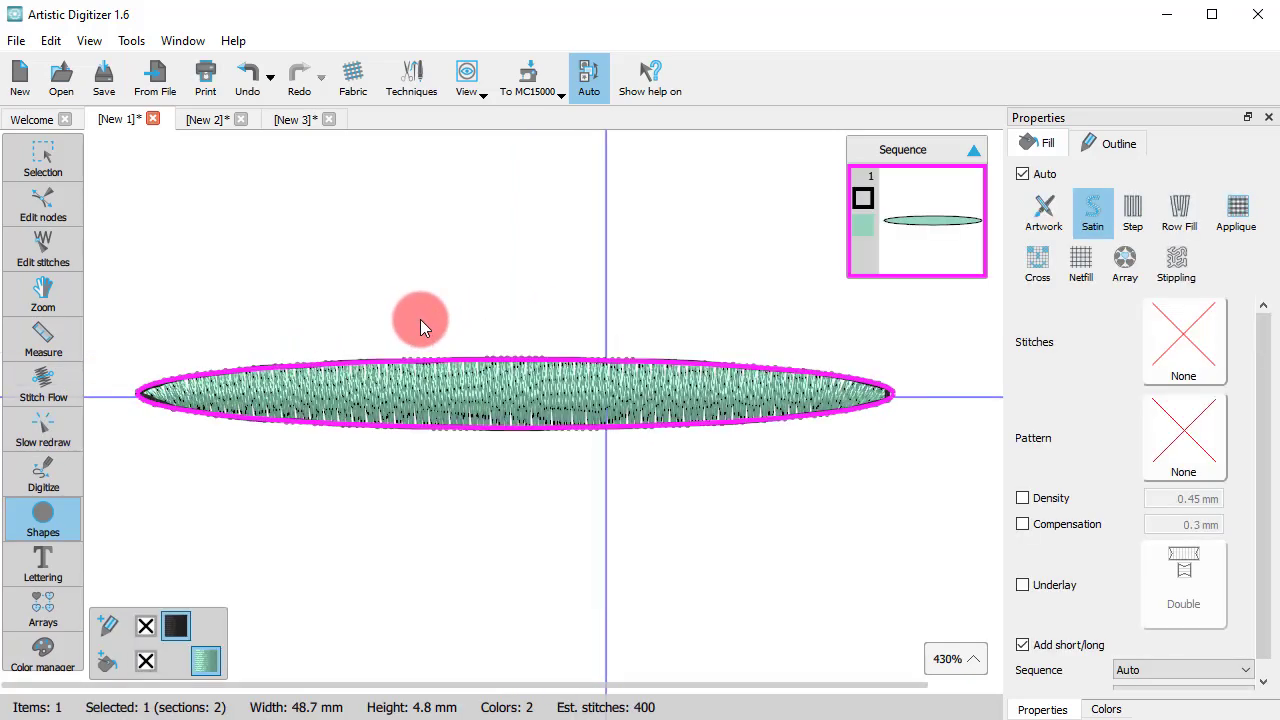
{"action": "left_click", "coordinate": [486, 519]}
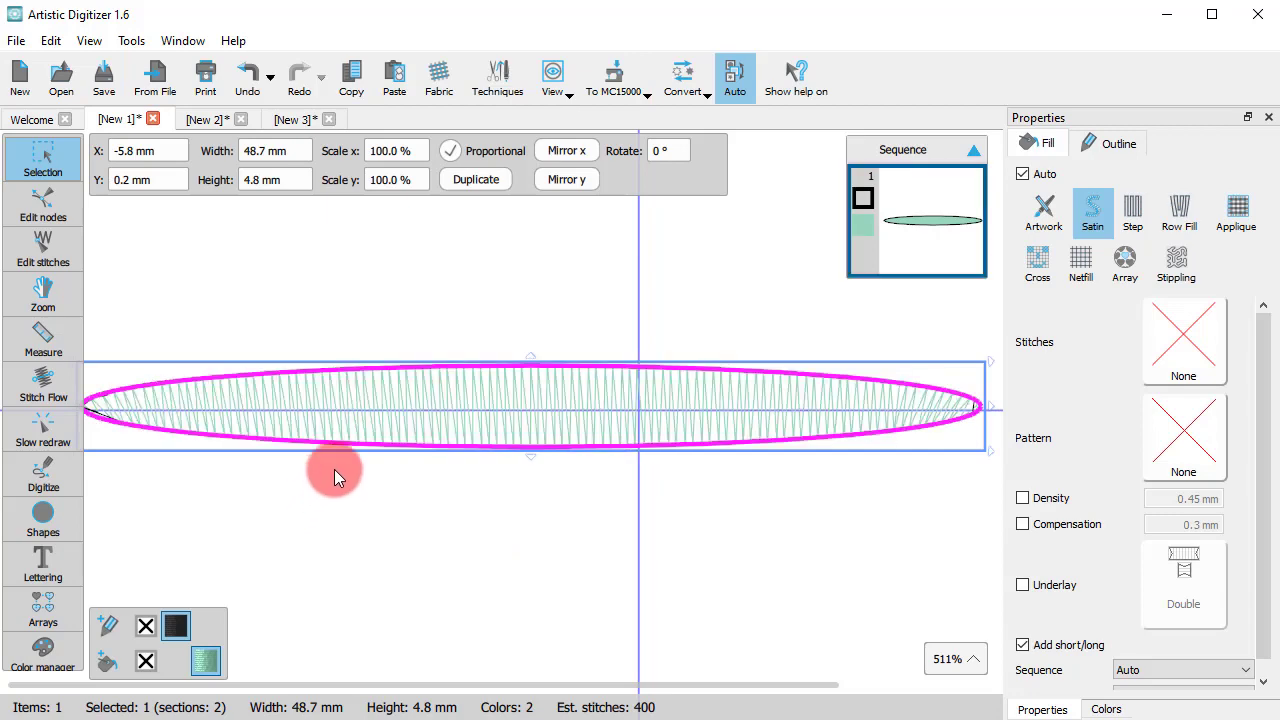
{"action": "left_click", "coordinate": [334, 469]}
{"action": "left_click", "coordinate": [96, 48]}
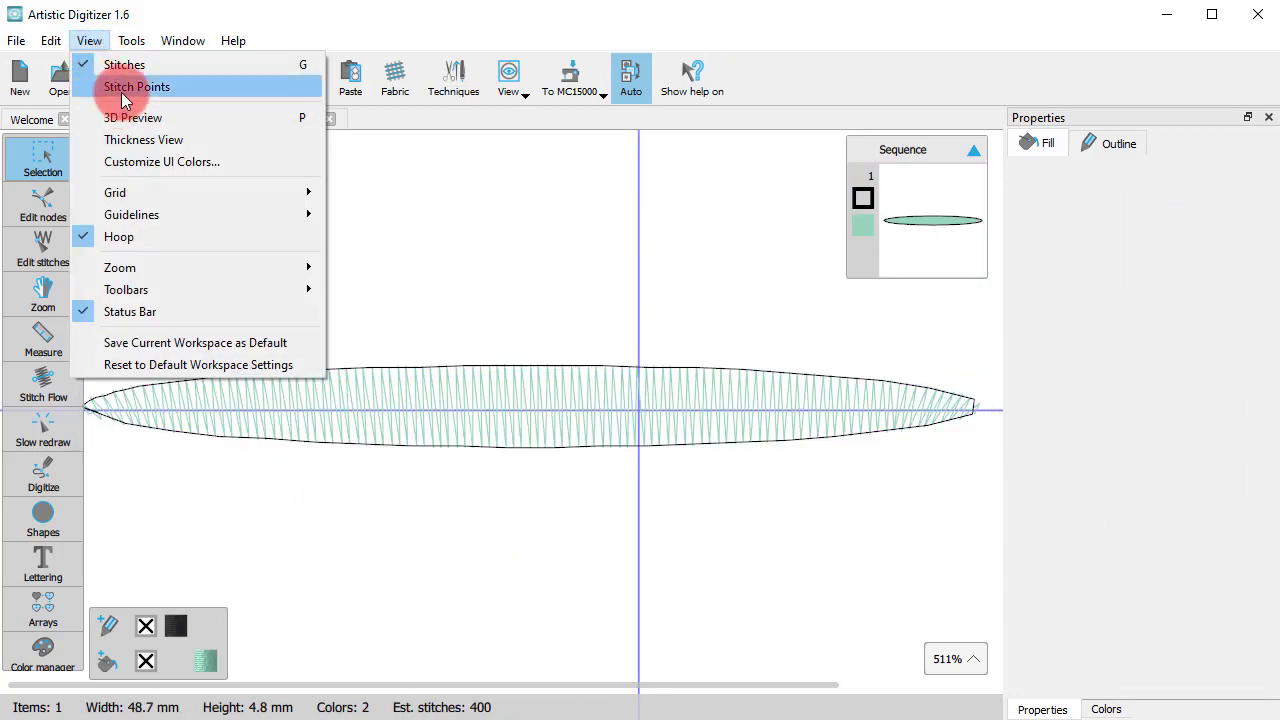
{"action": "left_click", "coordinate": [120, 86]}
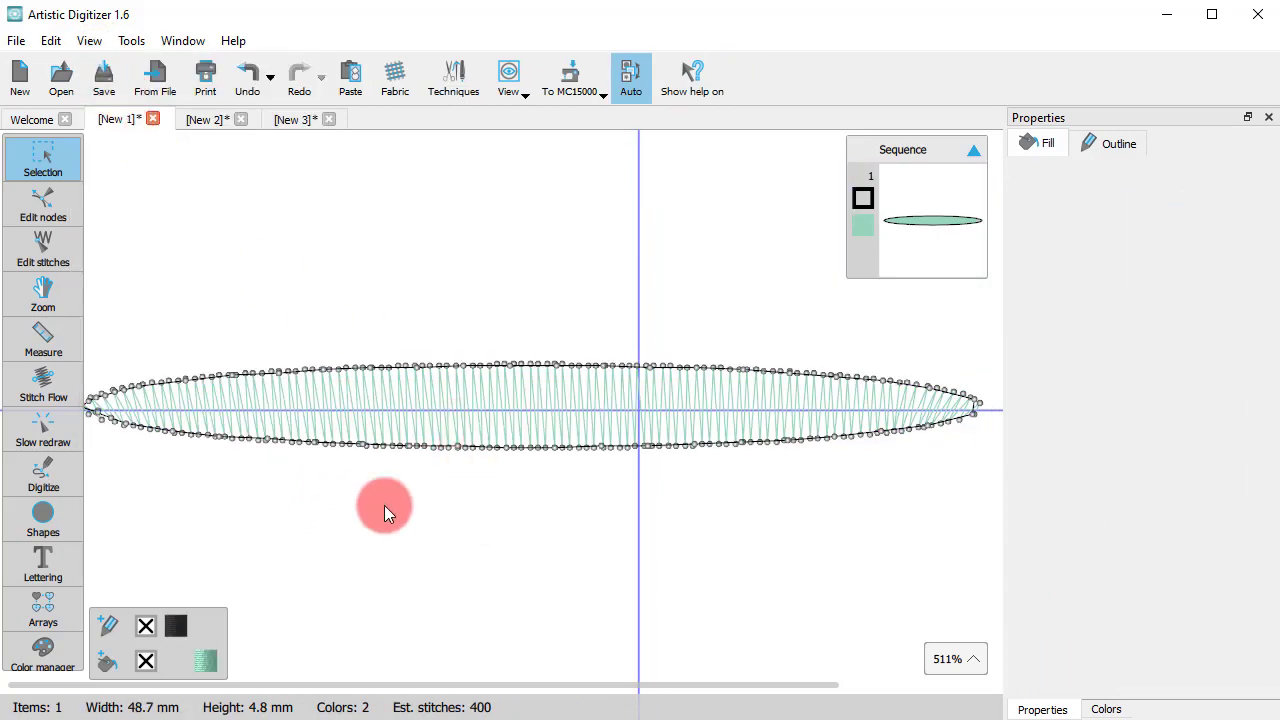
{"action": "left_click", "coordinate": [32, 425]}
{"action": "left_click_drag", "start_coordinate": [99, 632], "coordinate": [618, 650]}
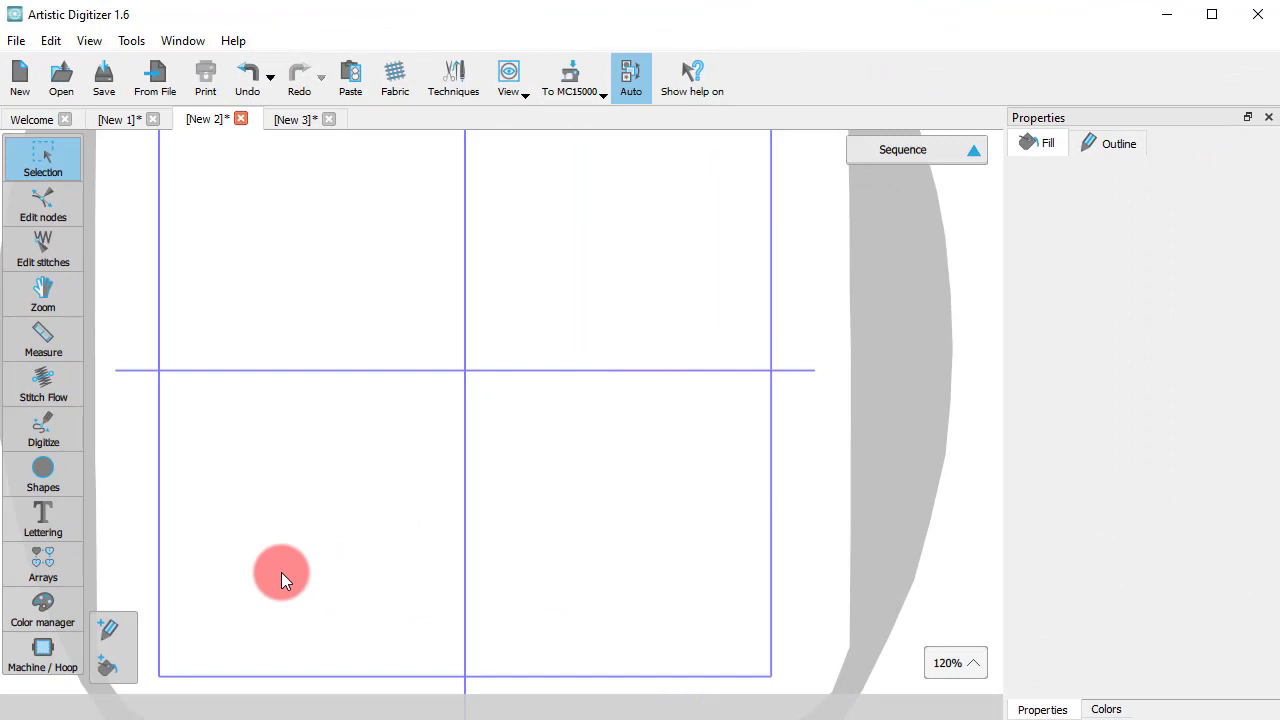
- Add the horizontal lettering "Satin" in font xpg002 at size 25 below the horizontal centre line, and select it
{"action": "left_click", "coordinate": [43, 515]}
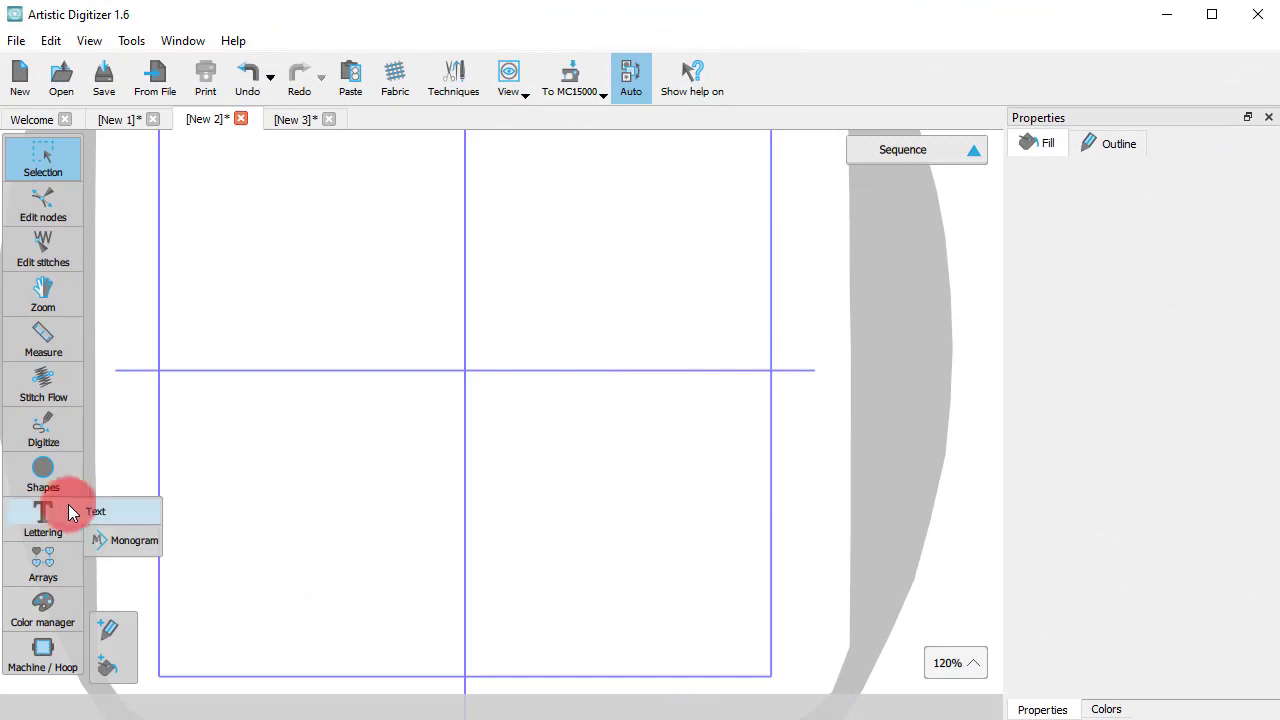
{"action": "left_click", "coordinate": [160, 507]}
{"action": "left_click", "coordinate": [262, 490]}
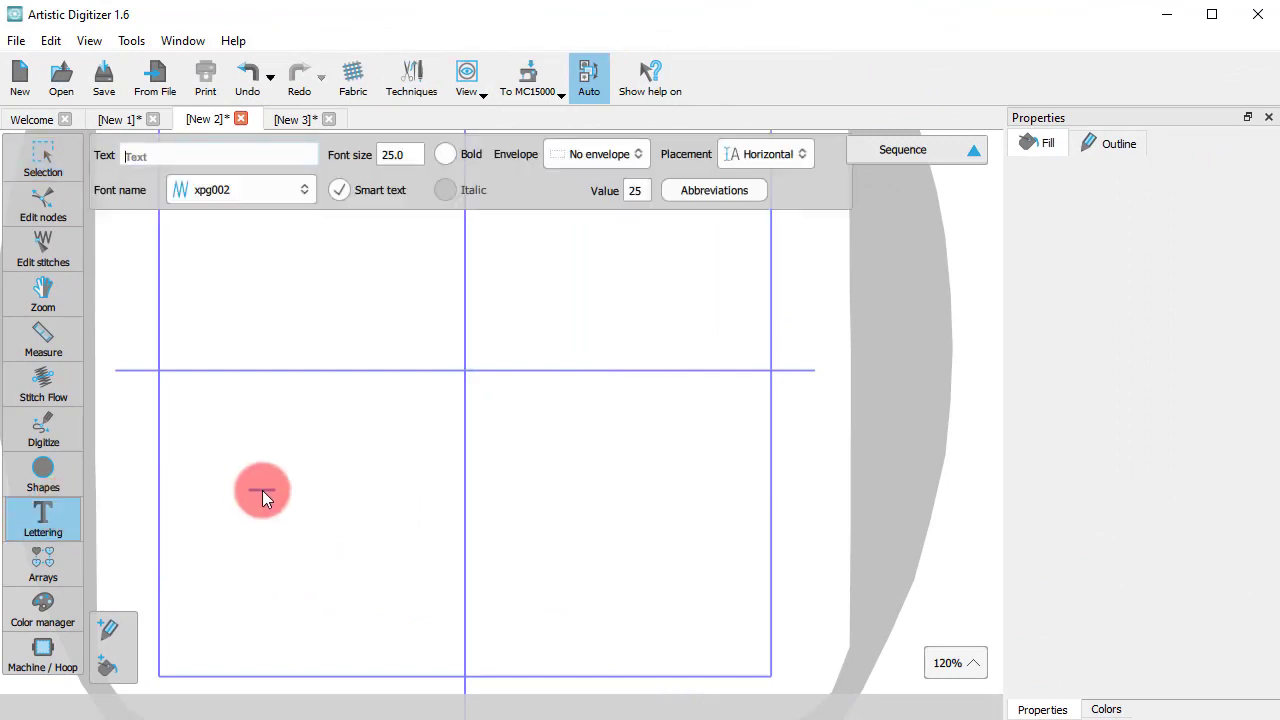
{"action": "type", "text": "Satin"}
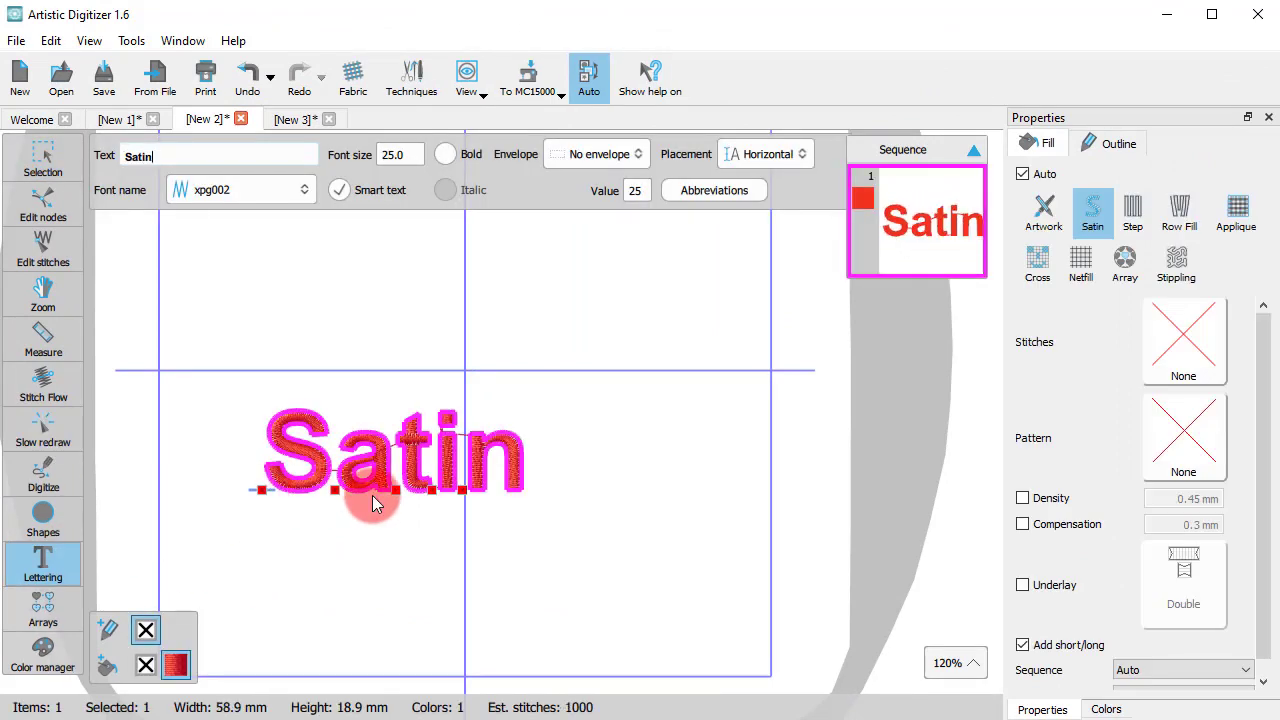
{"action": "scroll", "coordinate": [372, 495], "scroll_direction": "up", "scroll_amount": 2}
{"action": "left_click", "coordinate": [43, 155]}
{"action": "left_click", "coordinate": [150, 151]}
{"action": "scroll", "coordinate": [270, 470], "scroll_direction": "up", "scroll_amount": 3}
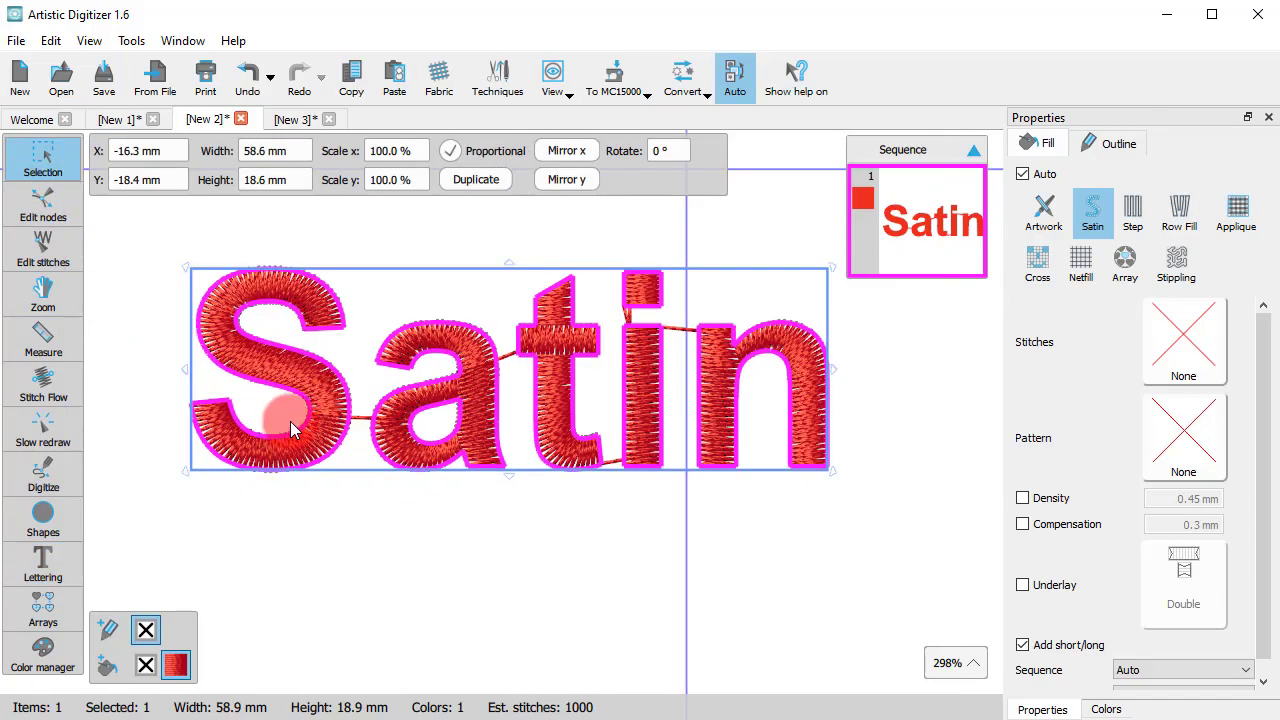
{"action": "scroll", "coordinate": [398, 370], "scroll_direction": "down", "scroll_amount": 1}
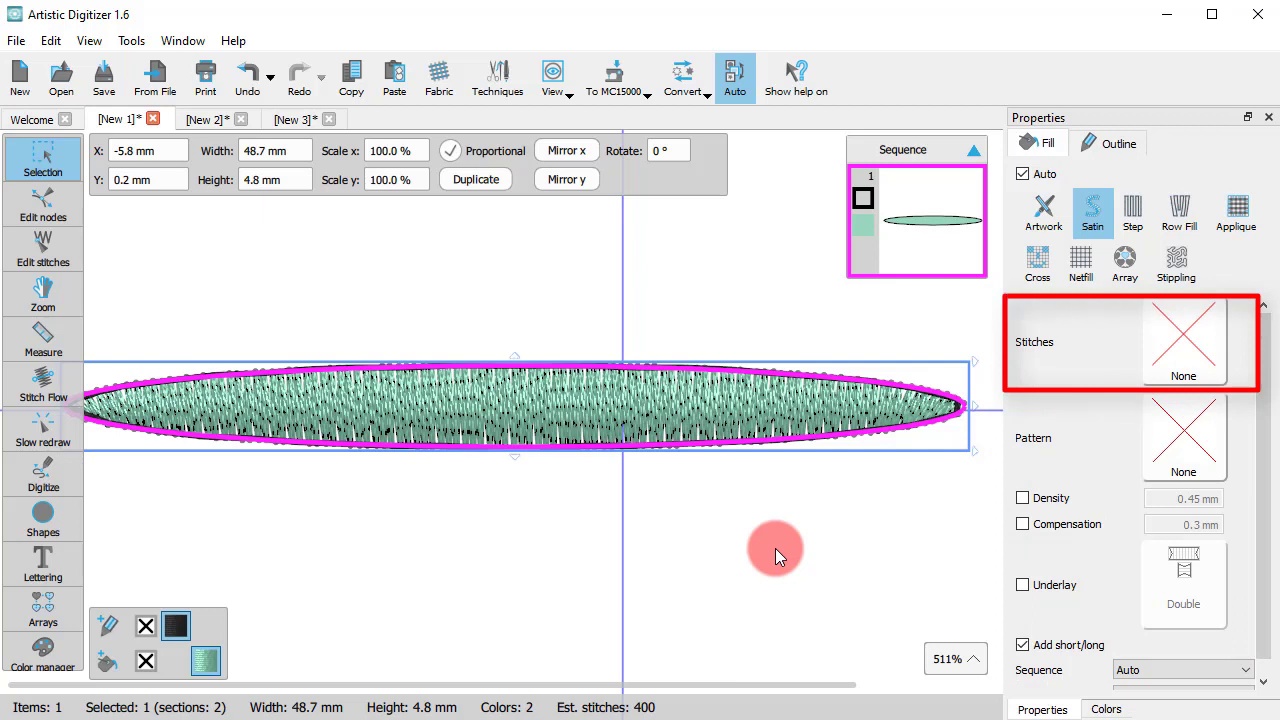
- Try decorative stitches 04, 10 and 02 on the thin ellipse's satin fill, and reset the stitches to None
{"action": "left_click", "coordinate": [1183, 345]}
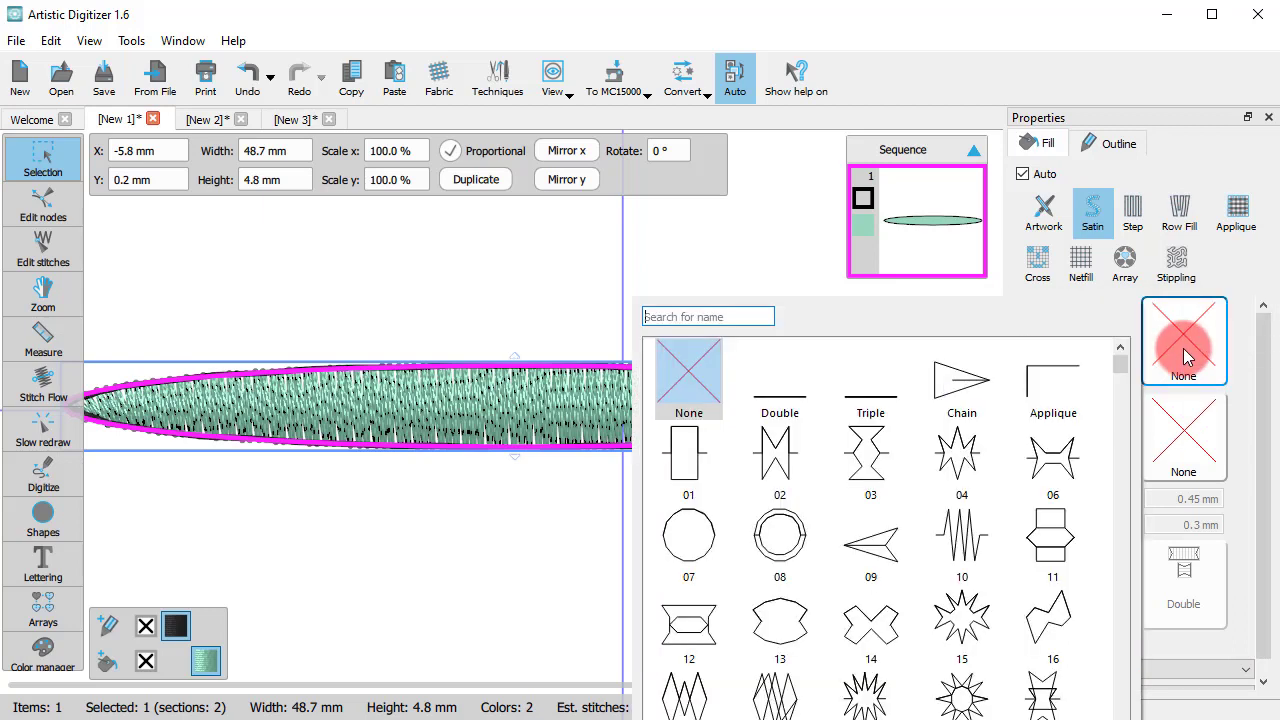
{"action": "left_click", "coordinate": [941, 453]}
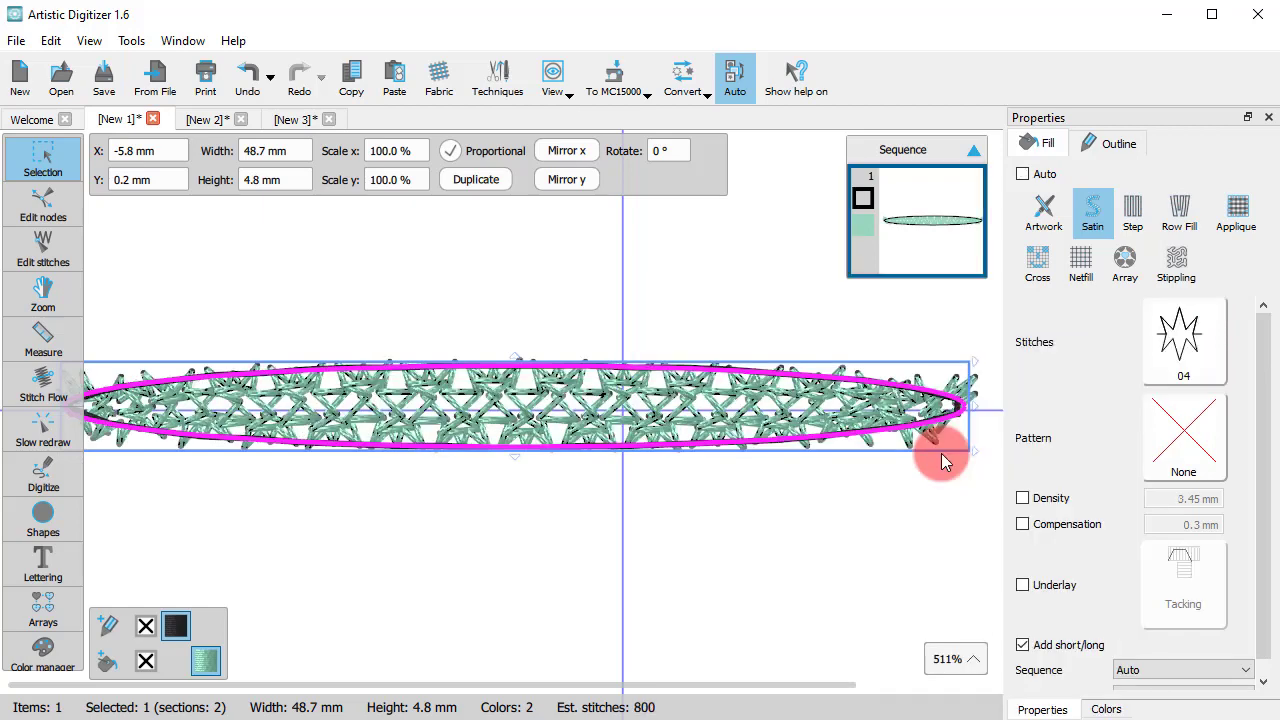
{"action": "left_click", "coordinate": [1172, 357]}
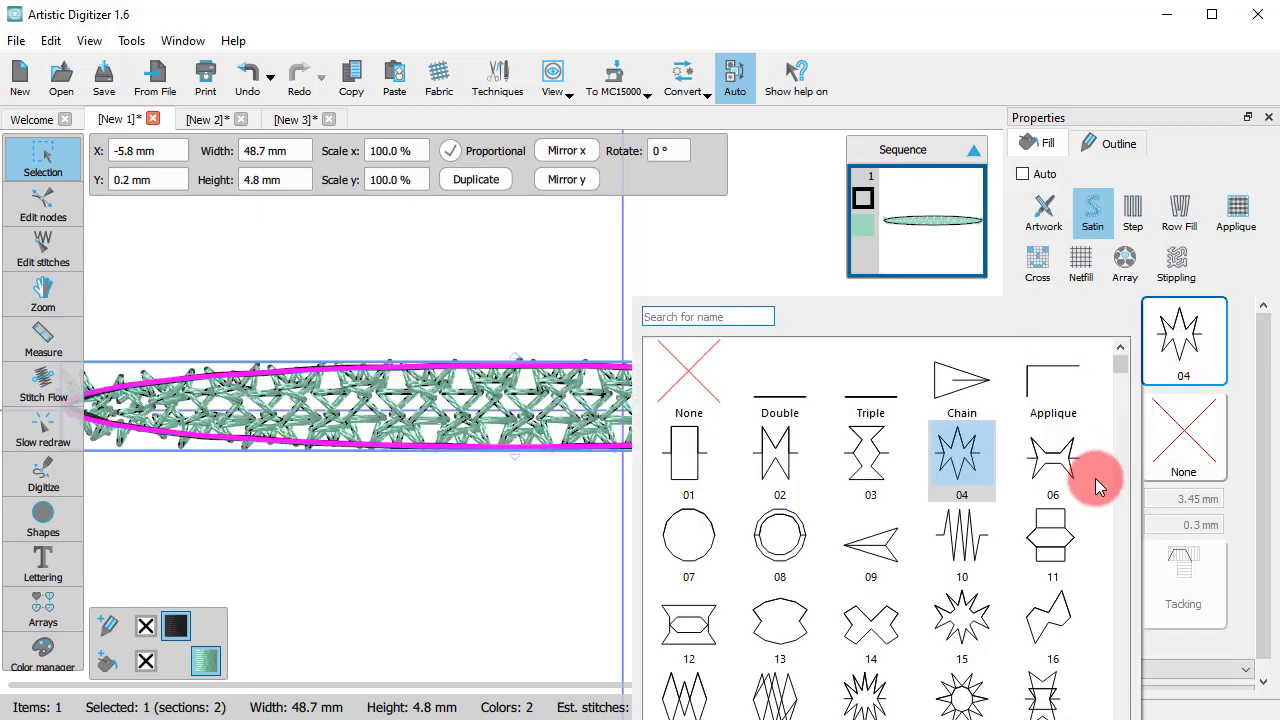
{"action": "left_click", "coordinate": [955, 530]}
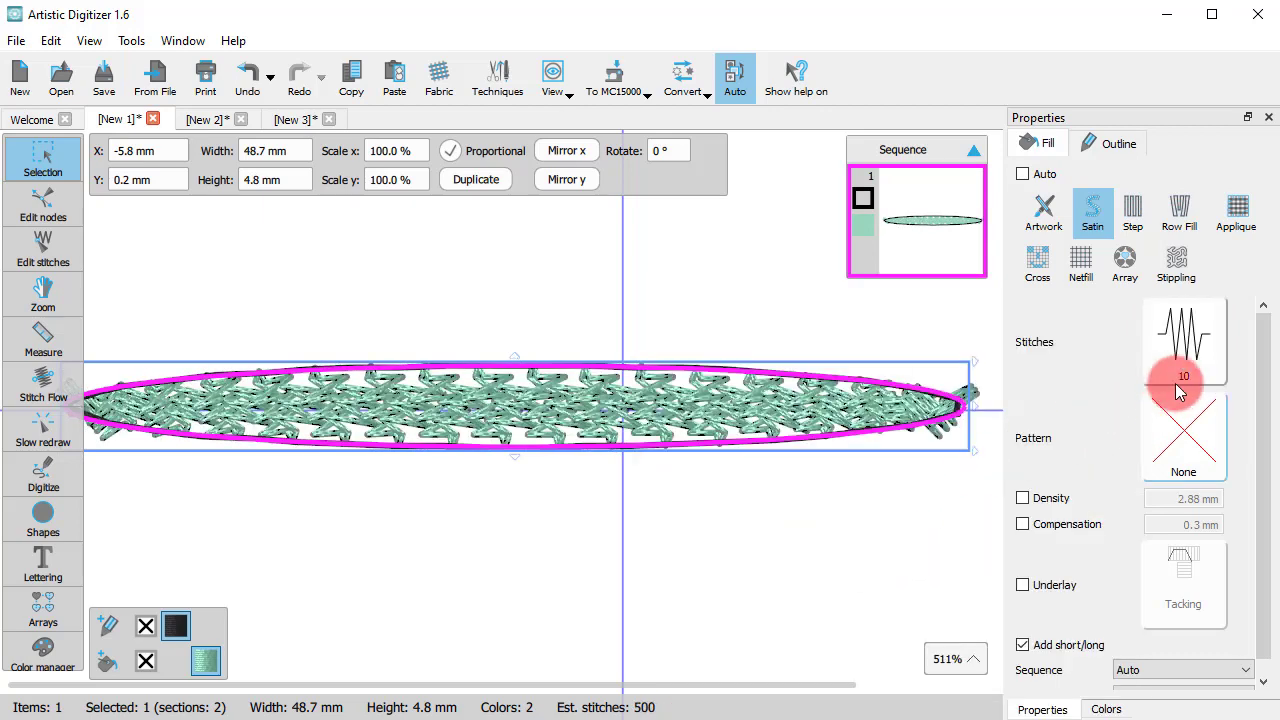
{"action": "left_click", "coordinate": [1183, 345]}
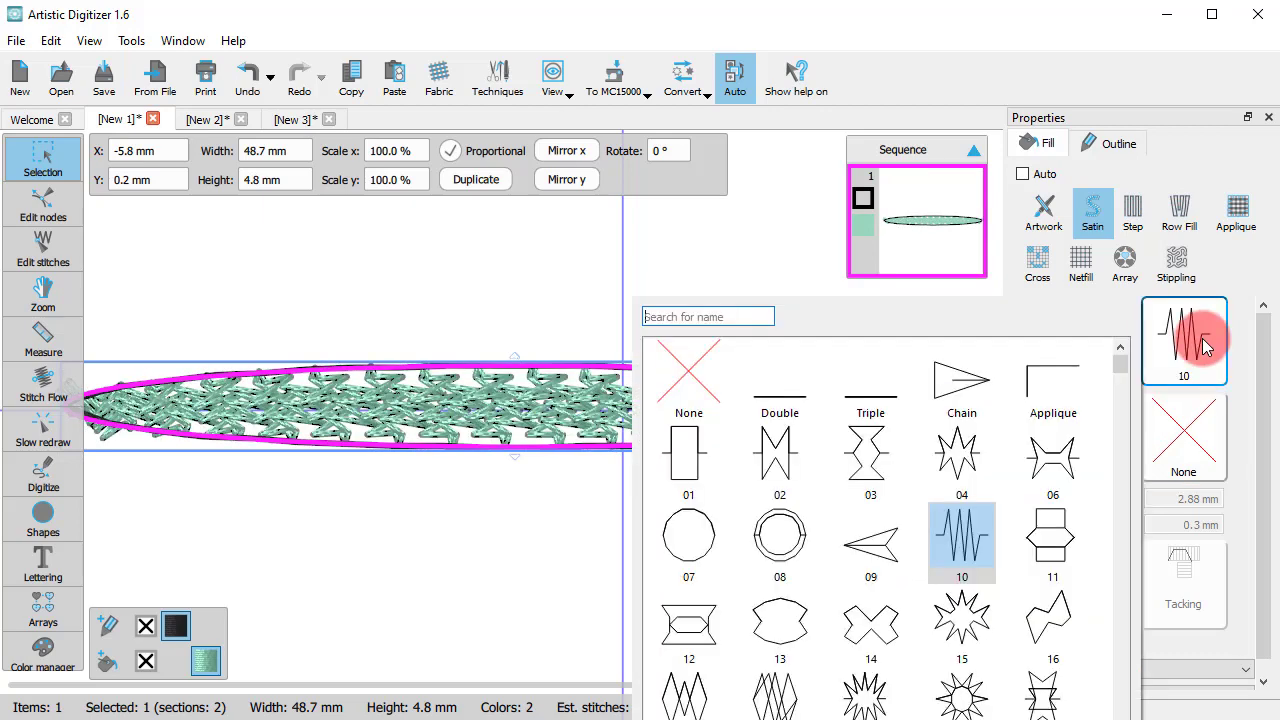
{"action": "left_click", "coordinate": [771, 449]}
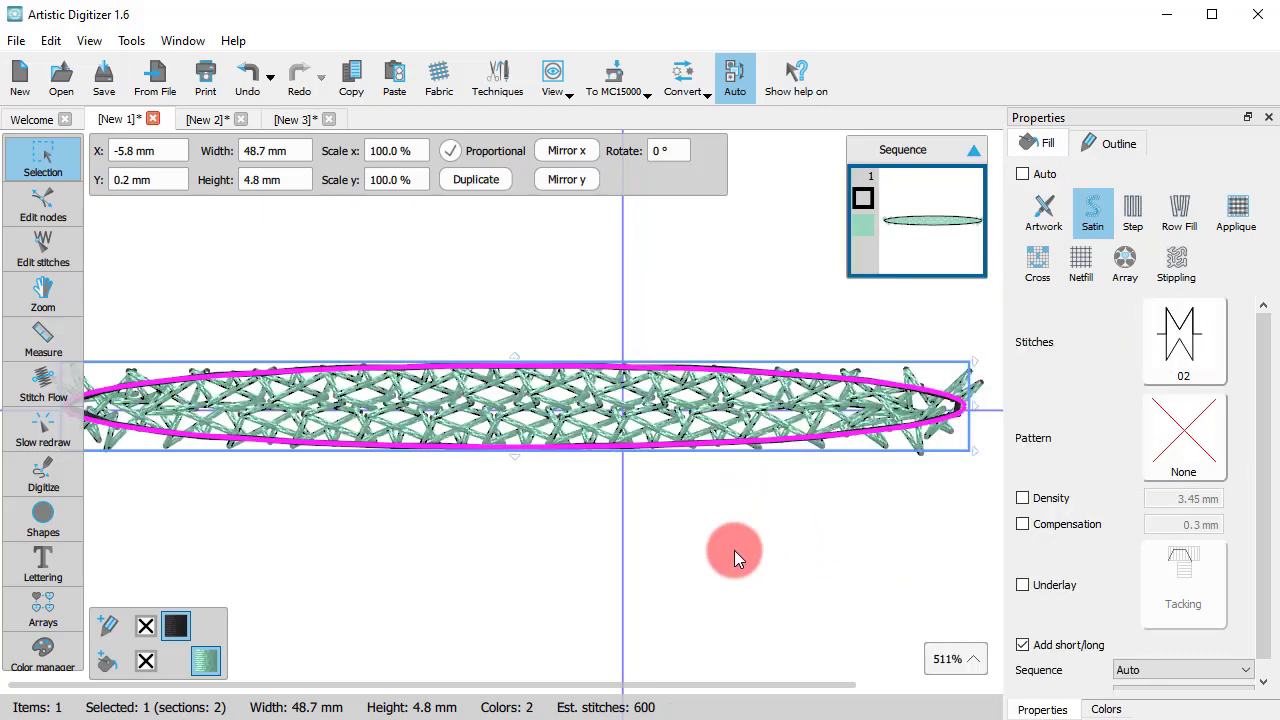
{"action": "left_click", "coordinate": [1179, 347]}
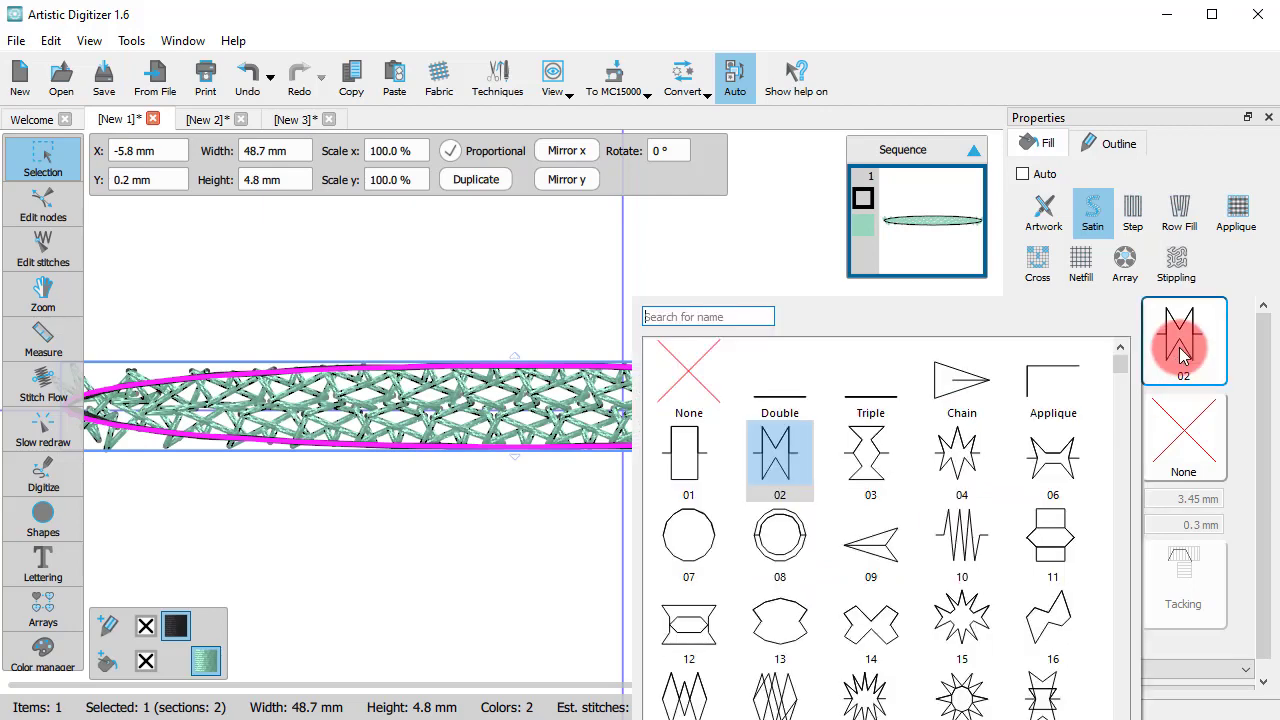
{"action": "left_click", "coordinate": [694, 376]}
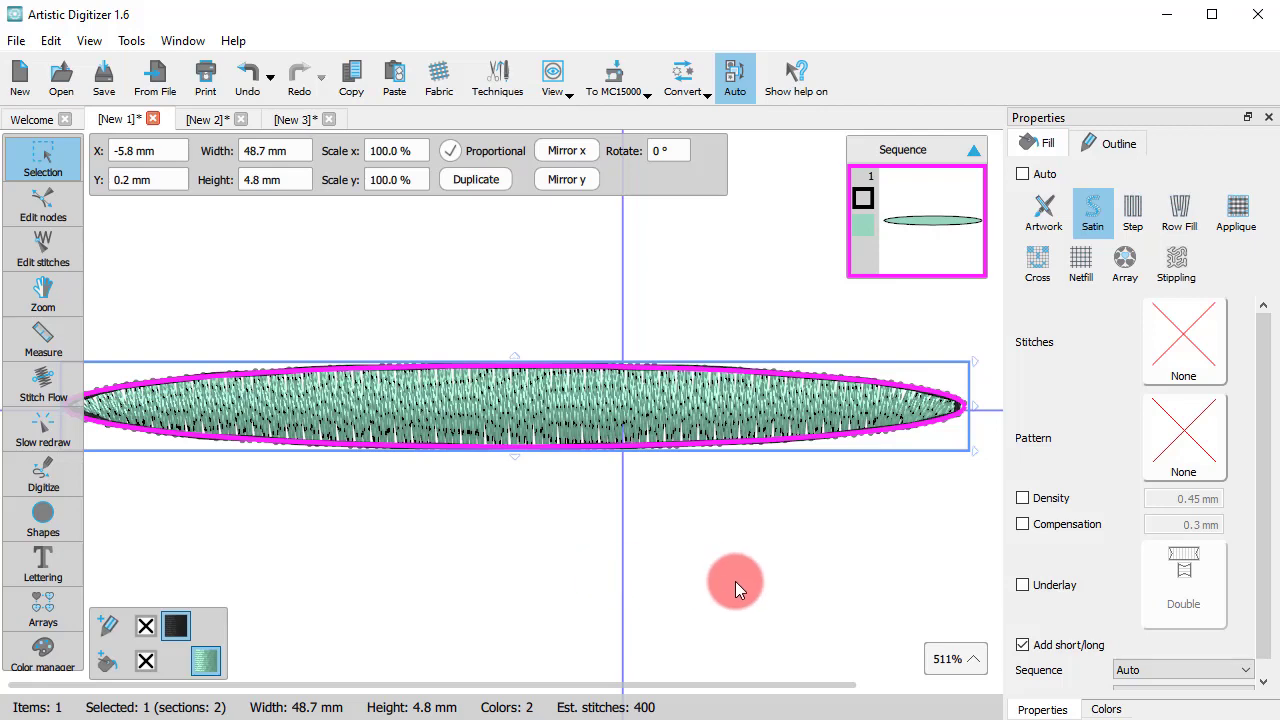
- Apply the wool pattern to the satin fill, stretch the ellipse to about 12.3 mm high, and turn off the 3D preview
{"action": "left_click", "coordinate": [1168, 434]}
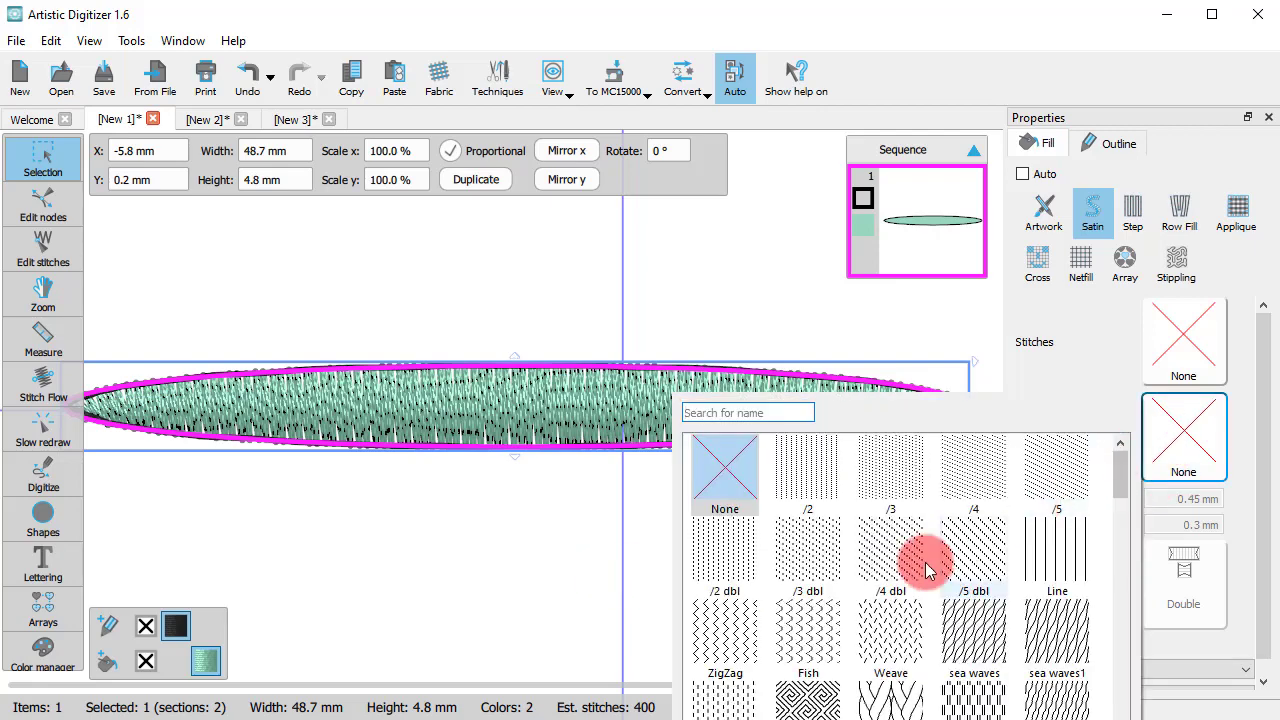
{"action": "left_click", "coordinate": [893, 706]}
{"action": "left_click_drag", "start_coordinate": [514, 356], "coordinate": [549, 220]}
{"action": "left_click", "coordinate": [551, 357]}
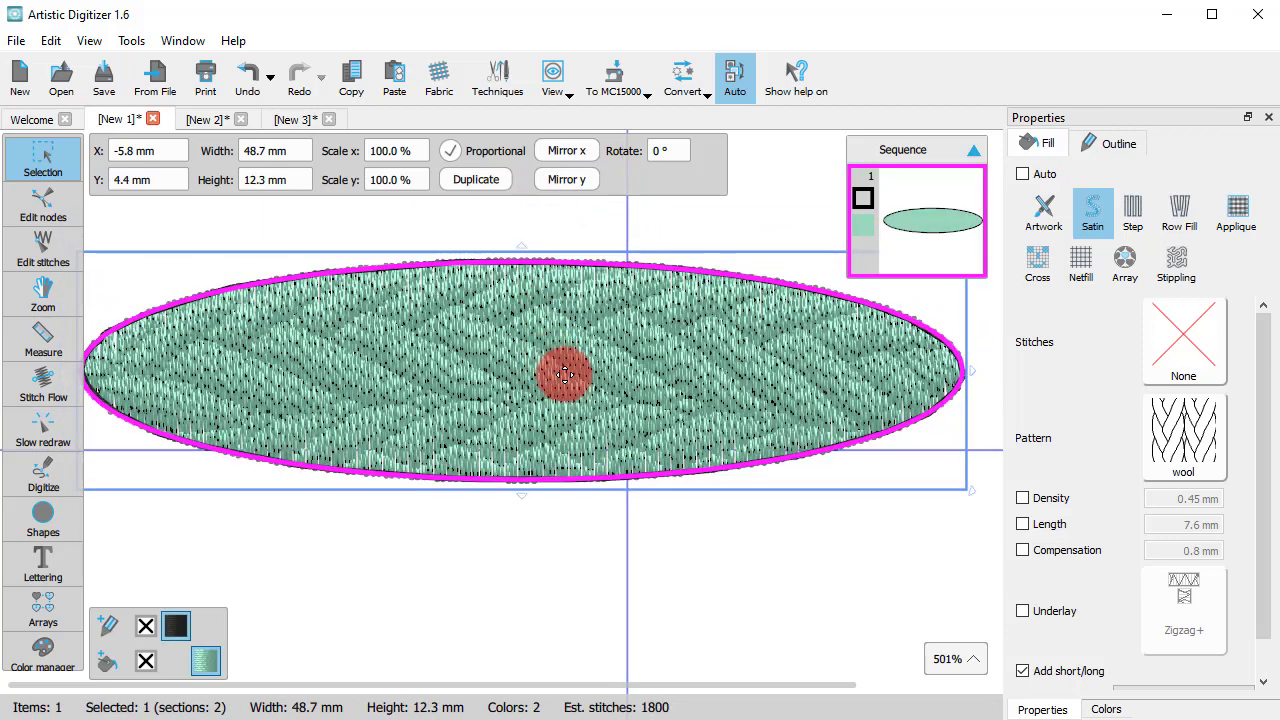
{"action": "key", "text": "3"}
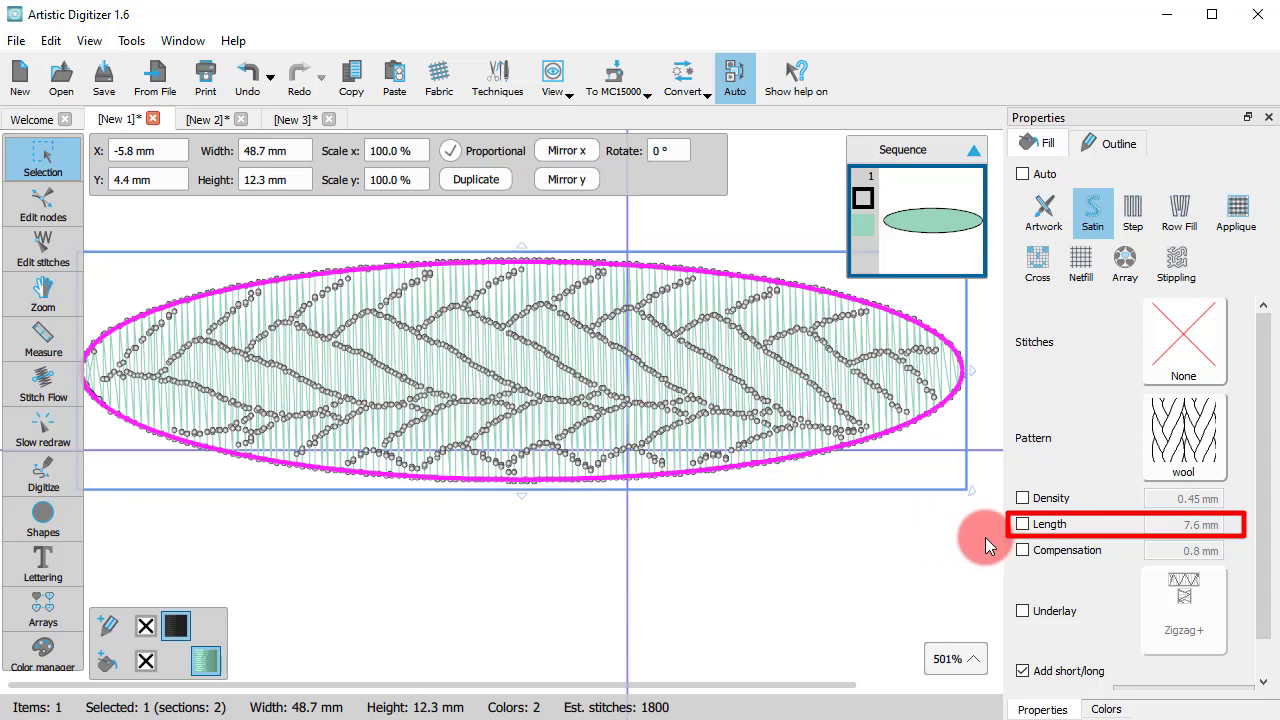
- Override the automatic stitch length of the wool-patterned satin fill with 12 mm
{"action": "left_click", "coordinate": [1041, 524]}
{"action": "scroll", "coordinate": [1154, 520], "scroll_direction": "down", "scroll_amount": 1}
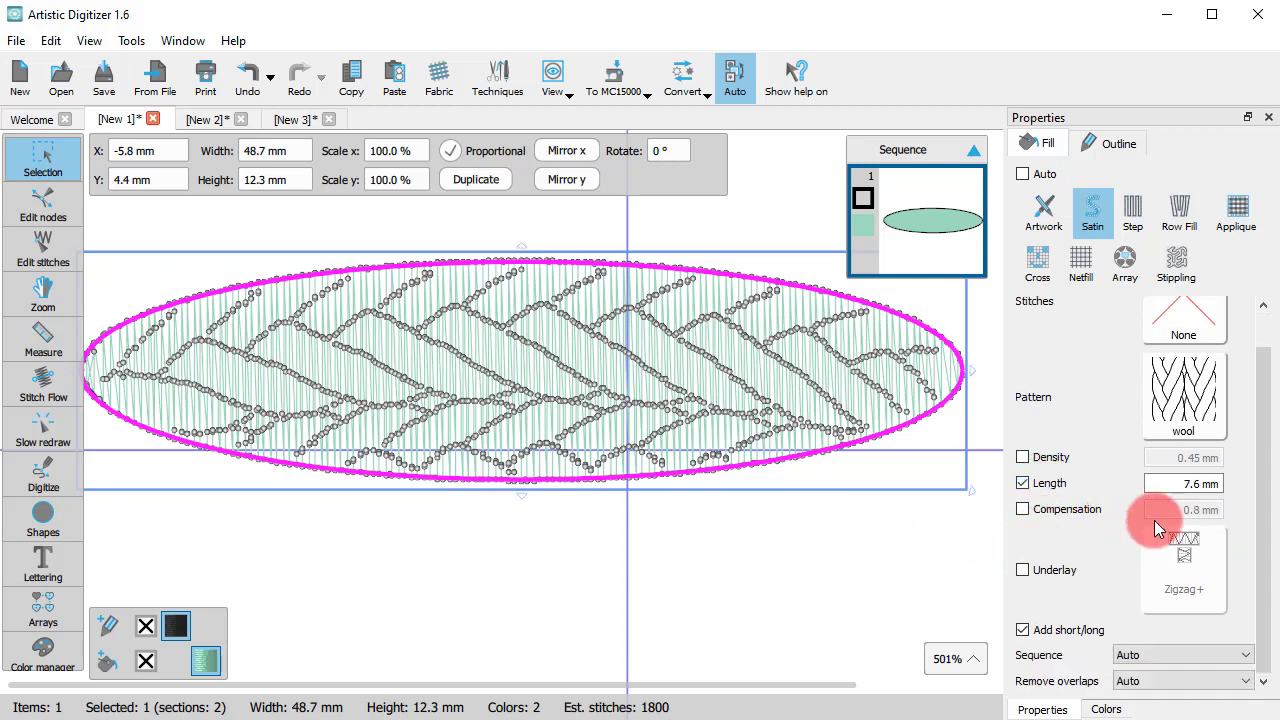
{"action": "double_click", "coordinate": [1160, 483]}
{"action": "type", "text": "12"}
{"action": "key", "text": "Return"}
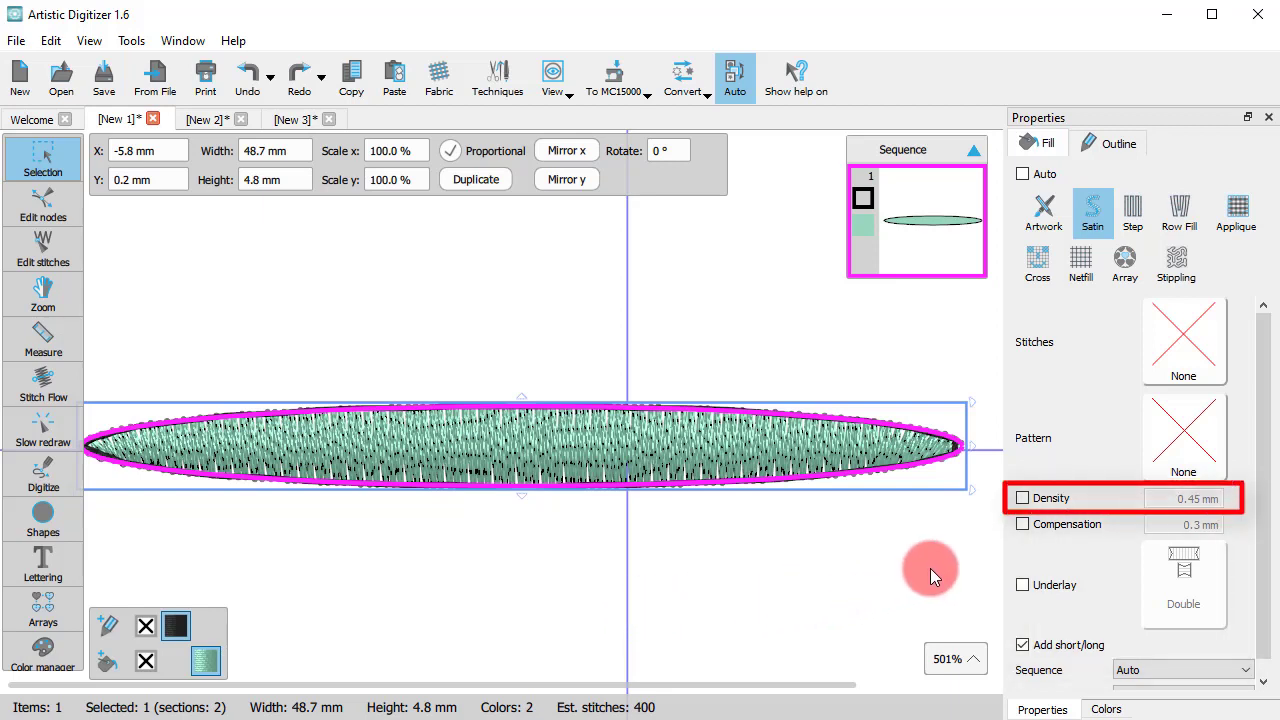
- Try satin fill densities of 0.8 mm and 0.3 mm on the thin ellipse, and restore the automatic density
{"action": "left_click", "coordinate": [1023, 497]}
{"action": "left_click", "coordinate": [1150, 484]}
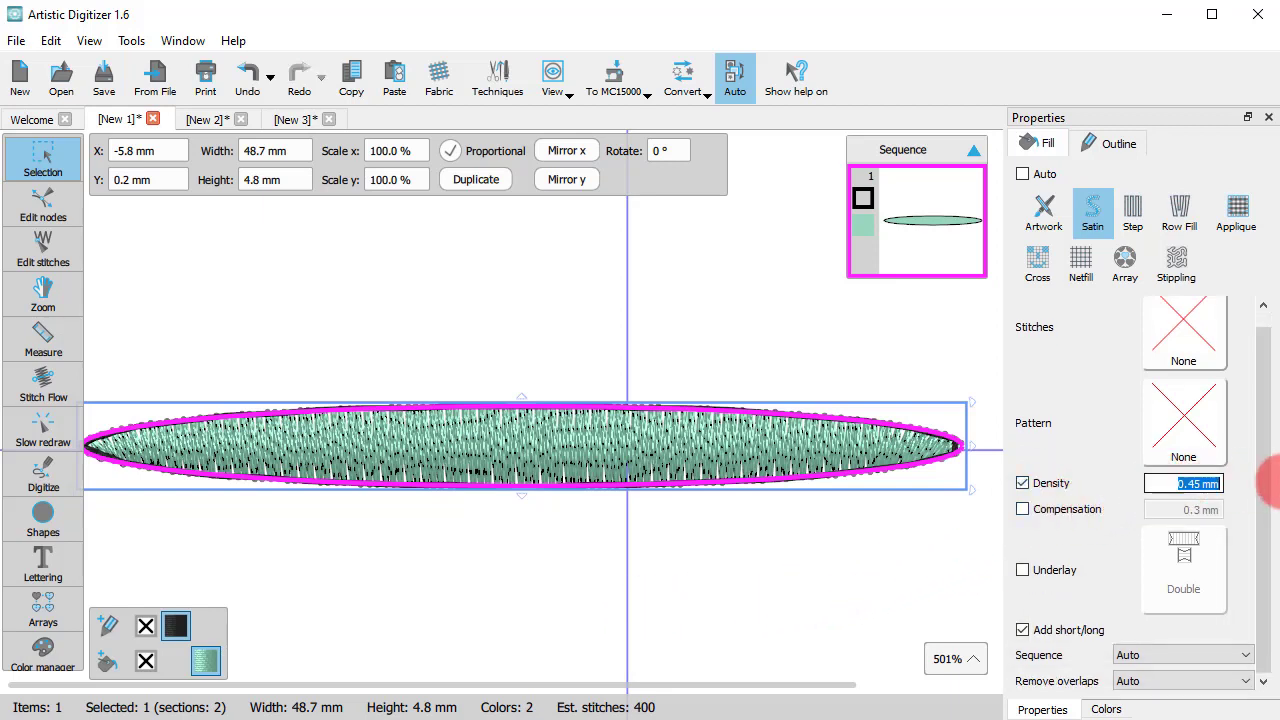
{"action": "type", "text": "0.8"}
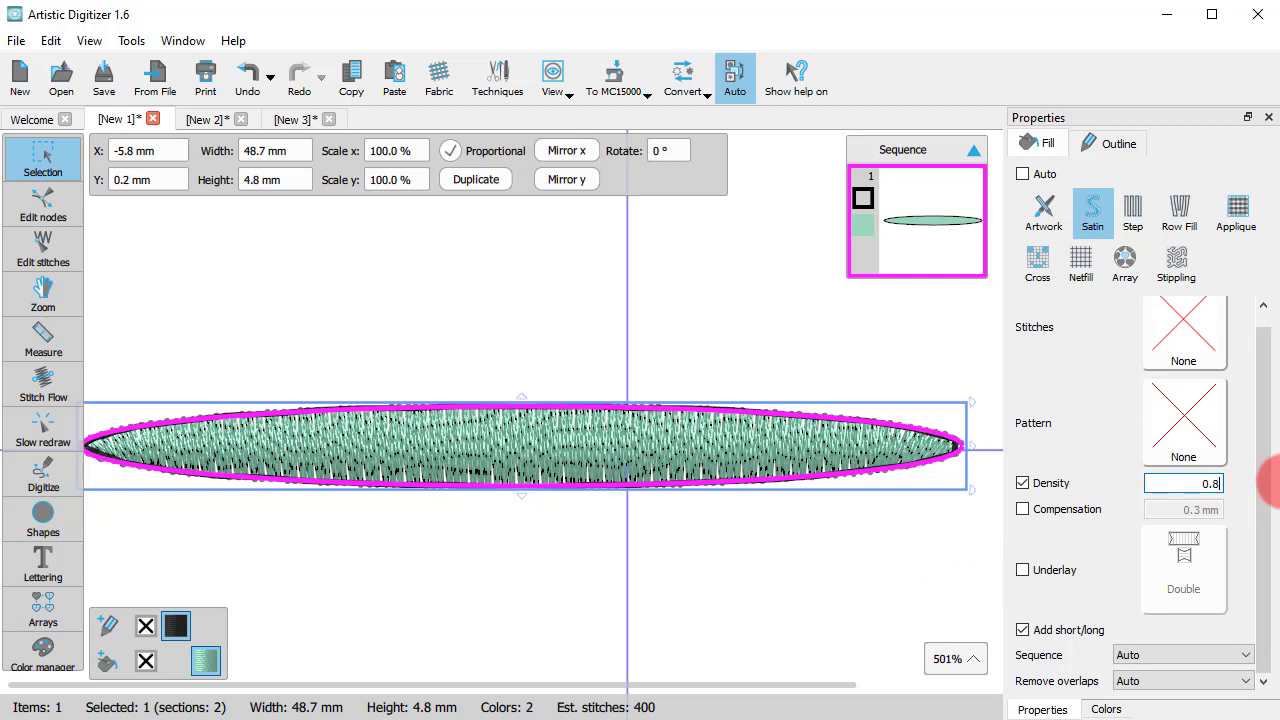
{"action": "key", "text": "Return"}
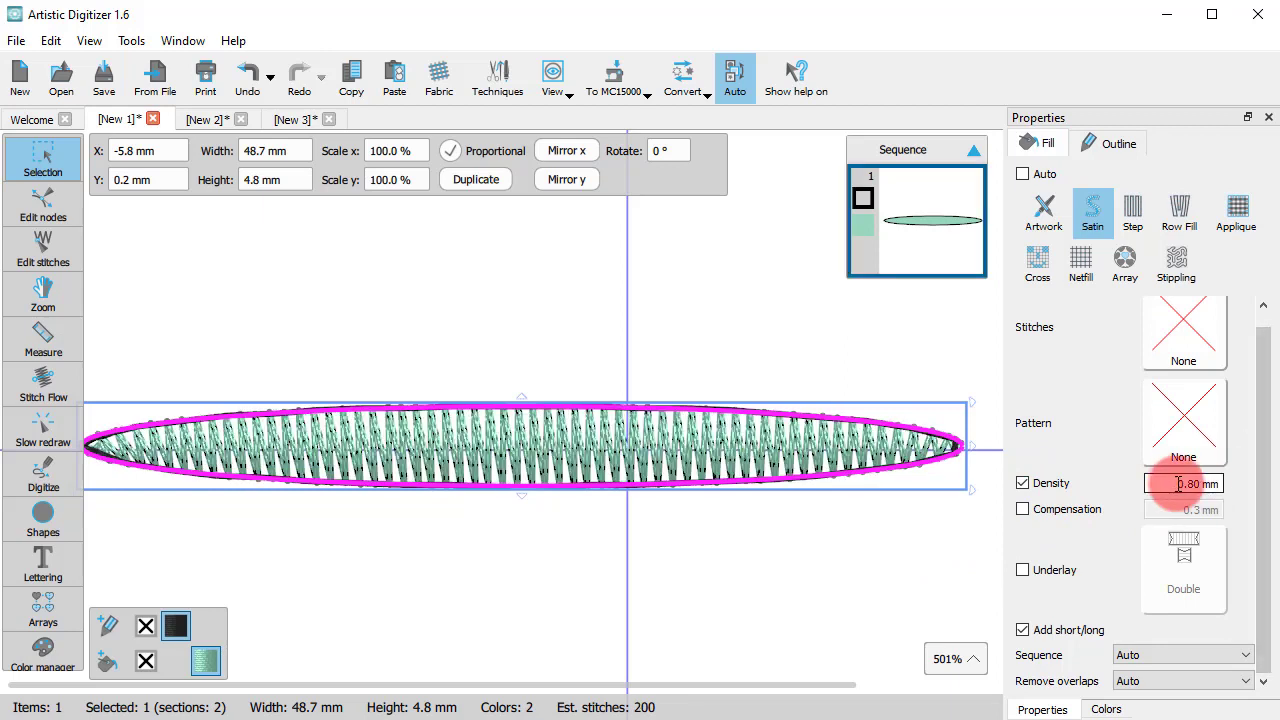
{"action": "type", "text": "0.3"}
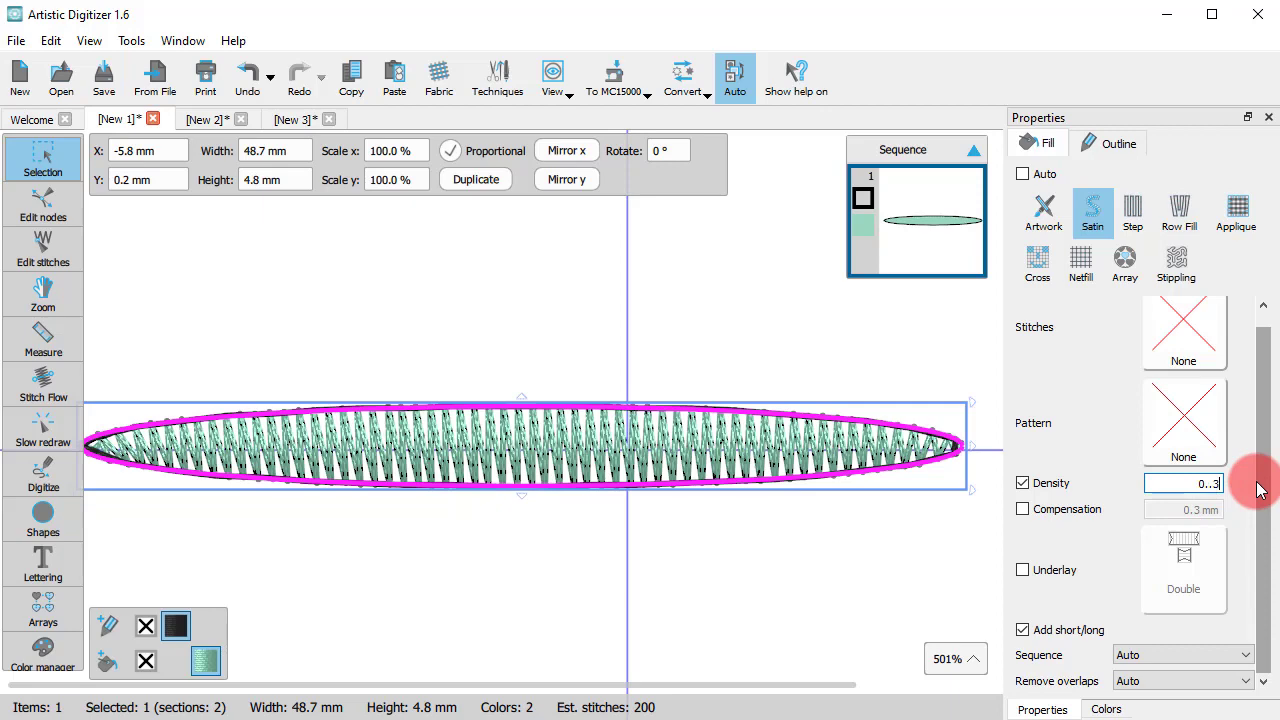
{"action": "key", "text": "Return"}
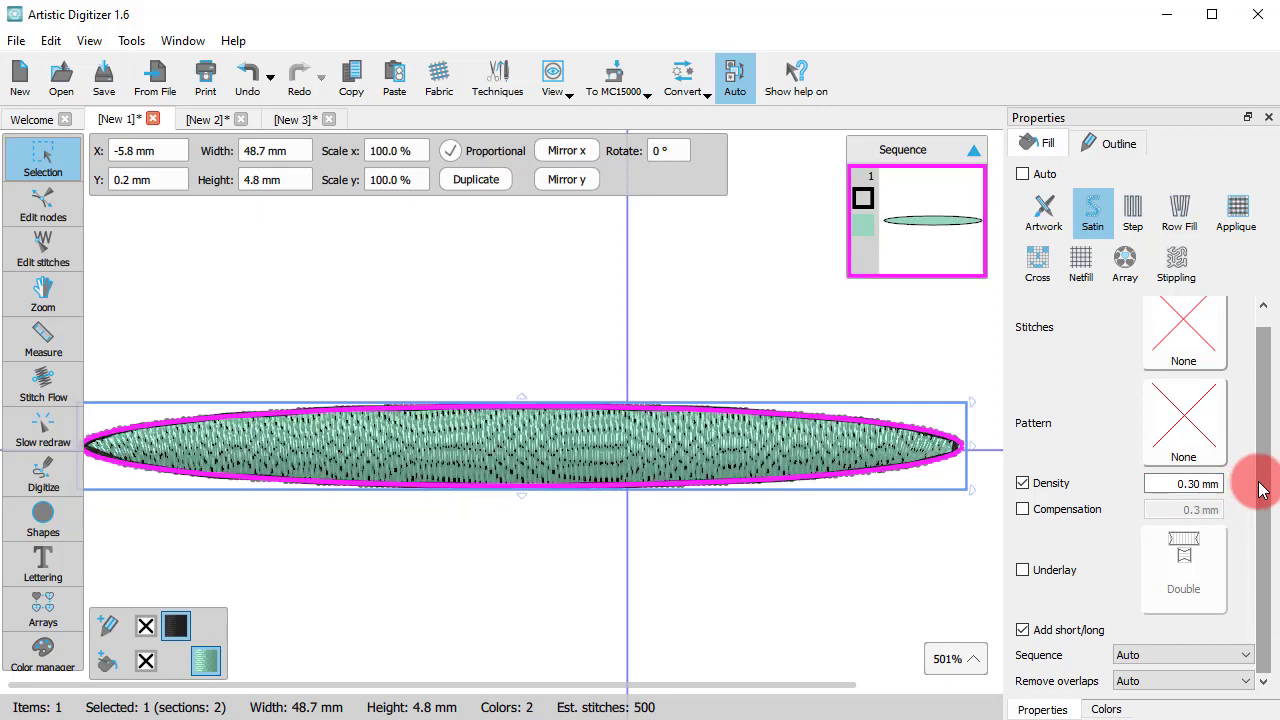
{"action": "left_click", "coordinate": [1060, 486]}
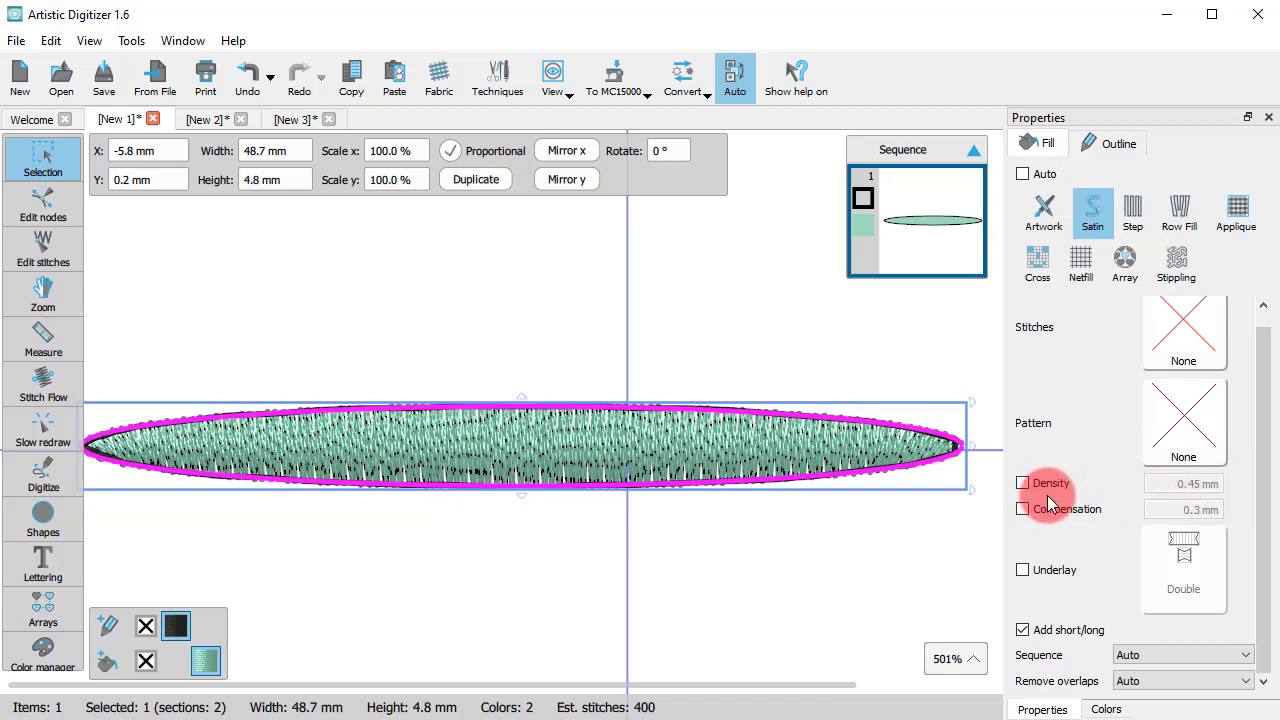
- Change the design's fabric to None Light from the Light embroidery category
{"action": "left_click", "coordinate": [437, 78]}
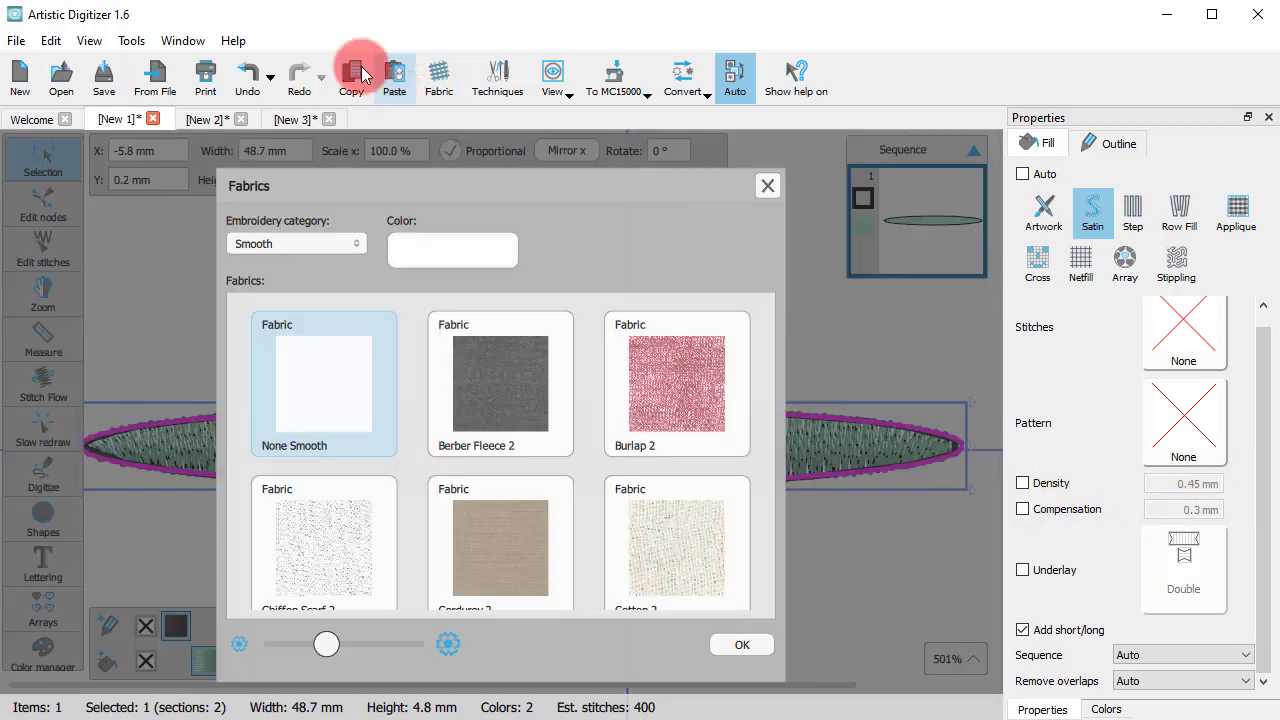
{"action": "left_click", "coordinate": [305, 245]}
{"action": "left_click", "coordinate": [277, 350]}
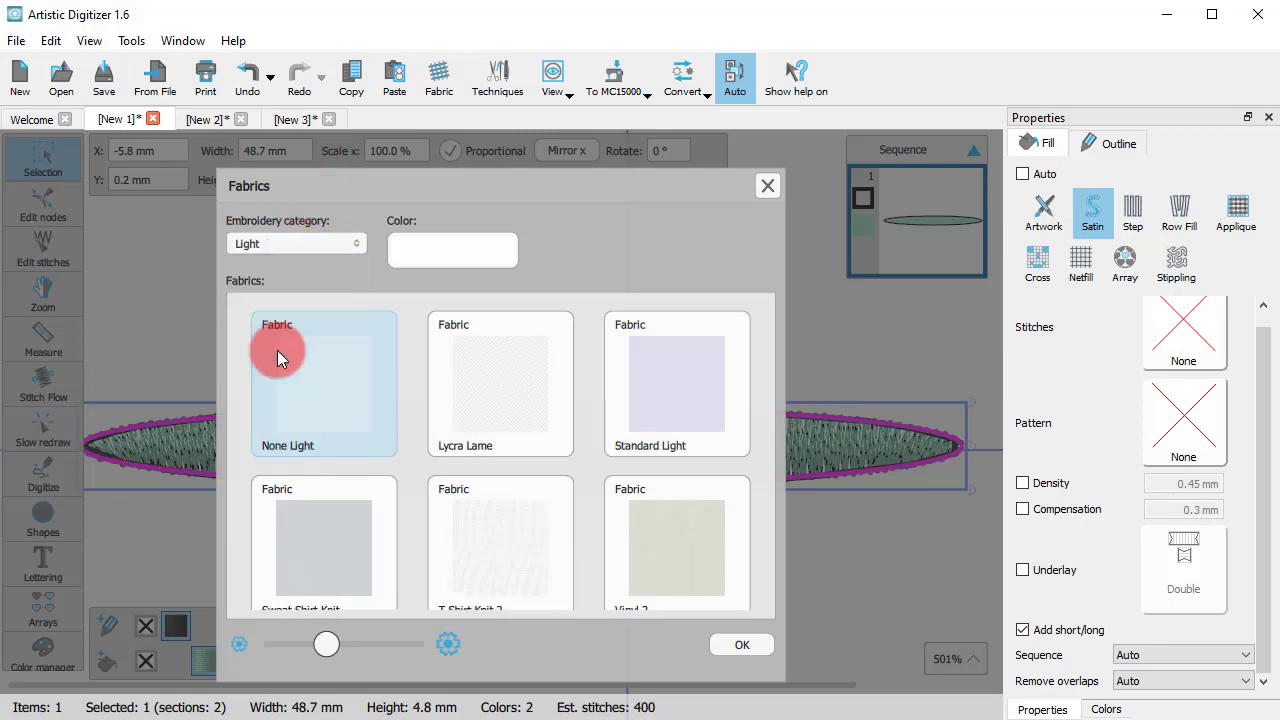
{"action": "left_click", "coordinate": [742, 645]}
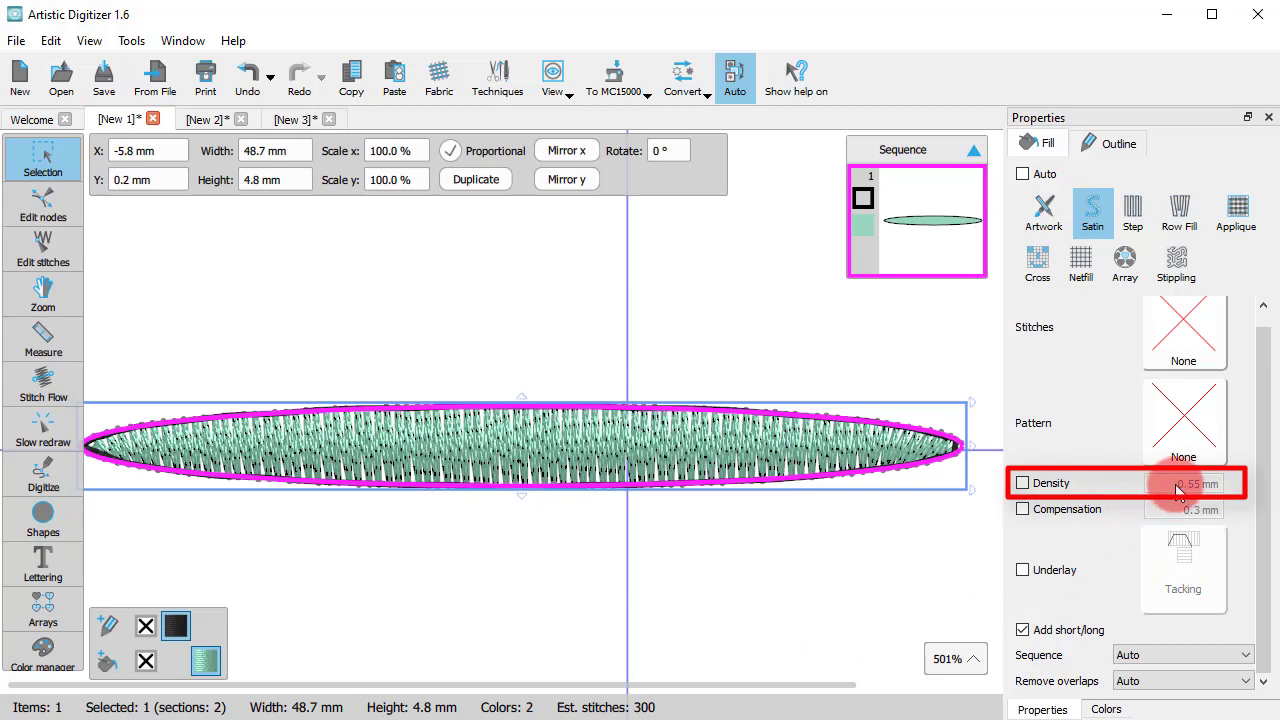
- Override the automatic compensation of the thin ellipse's satin fill with 0.8 mm
{"action": "left_click", "coordinate": [621, 546]}
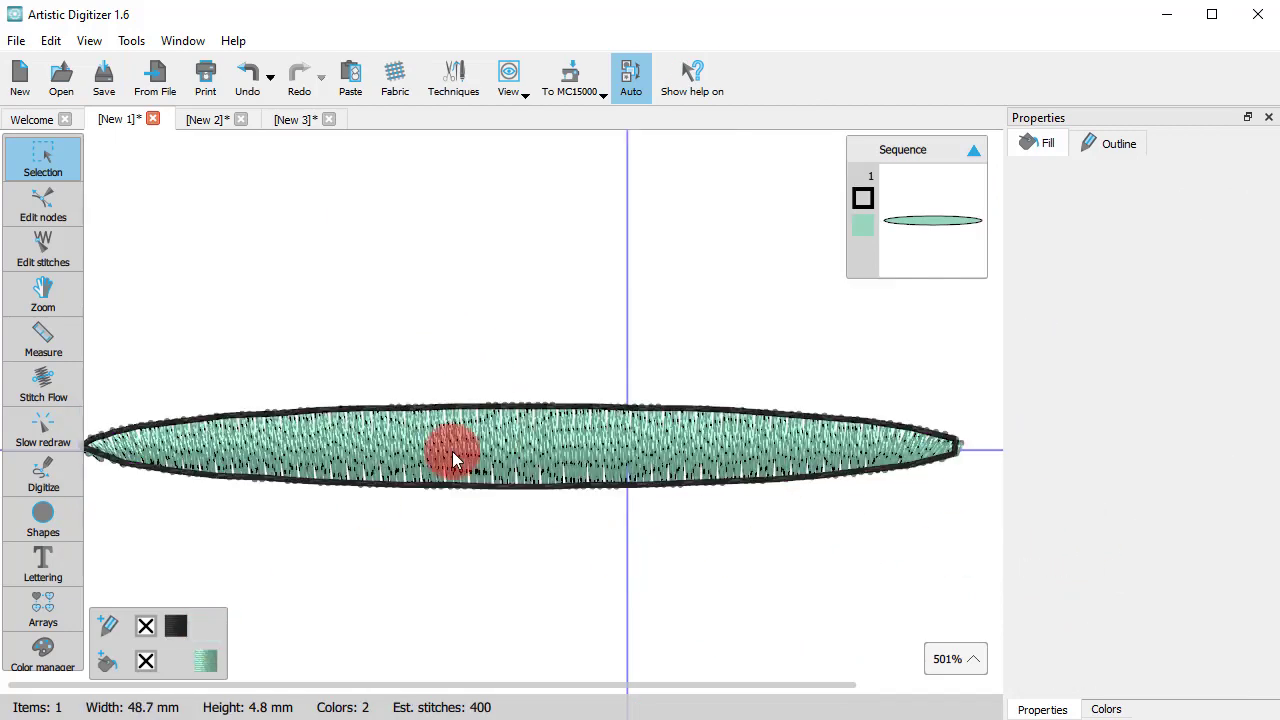
{"action": "left_click", "coordinate": [451, 451]}
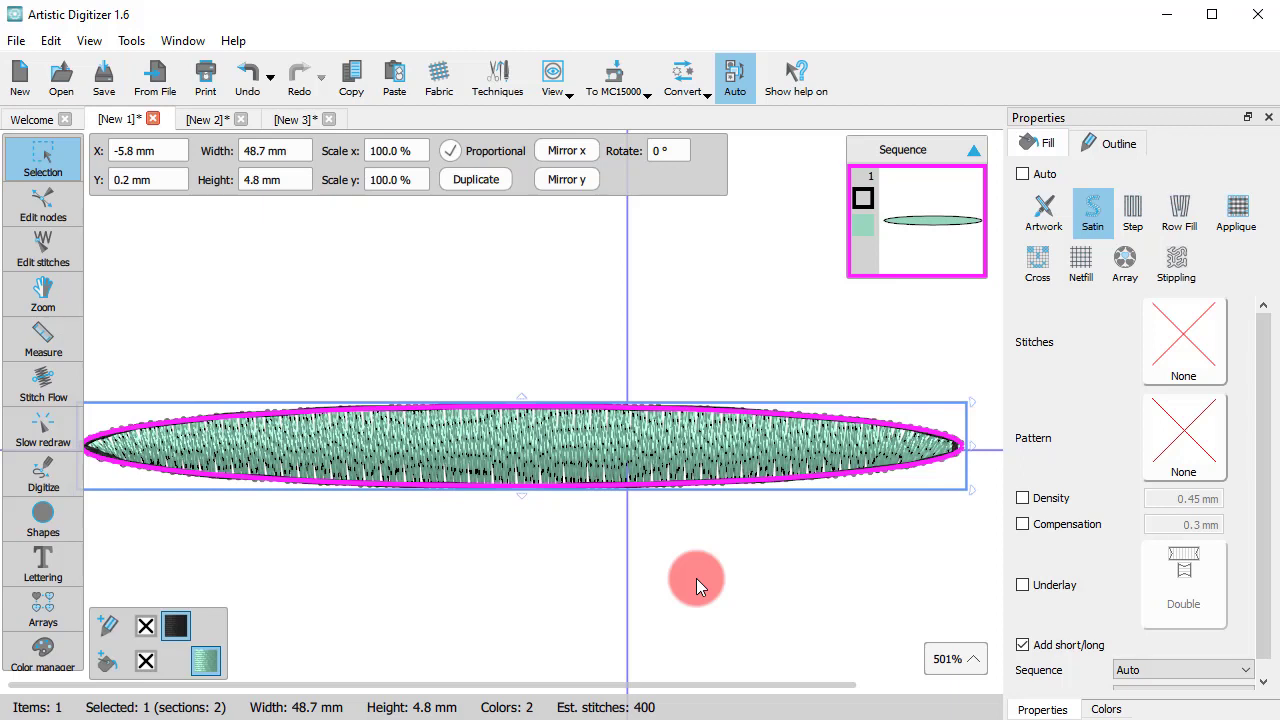
{"action": "left_click", "coordinate": [1076, 521]}
{"action": "left_click", "coordinate": [1163, 510]}
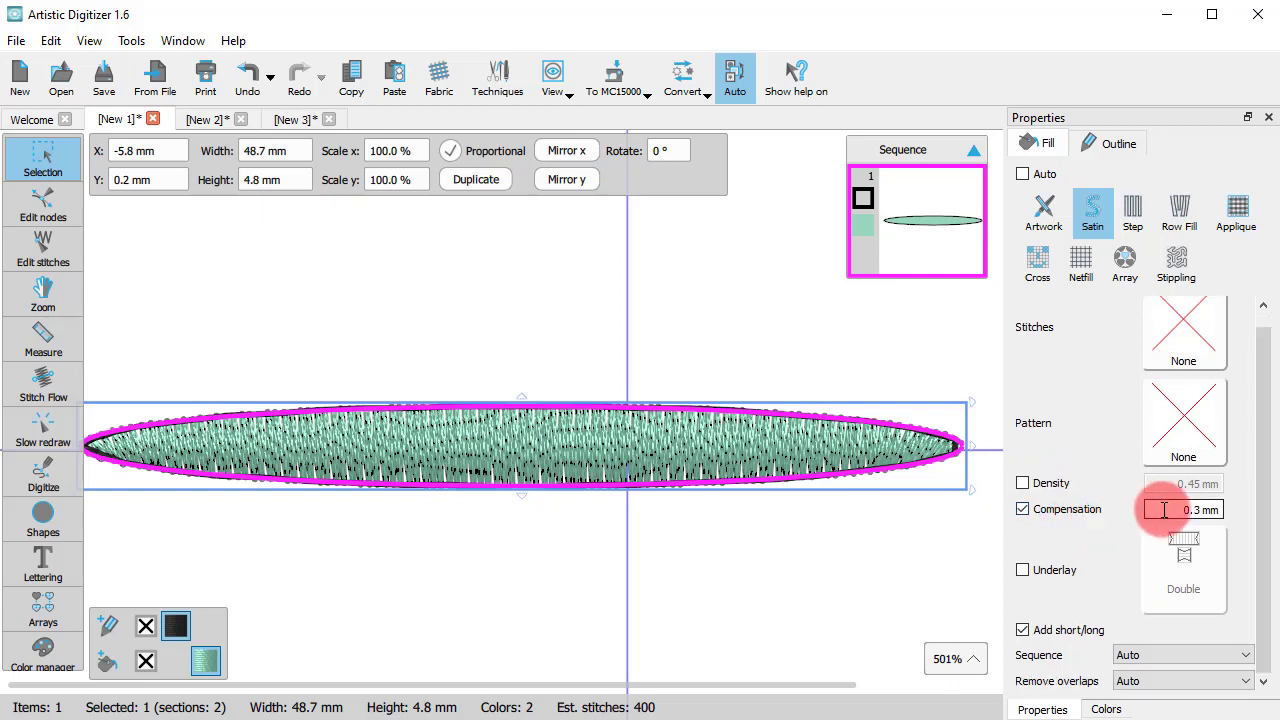
{"action": "left_click_drag", "start_coordinate": [1163, 510], "coordinate": [1253, 514]}
{"action": "type", "text": "0"}
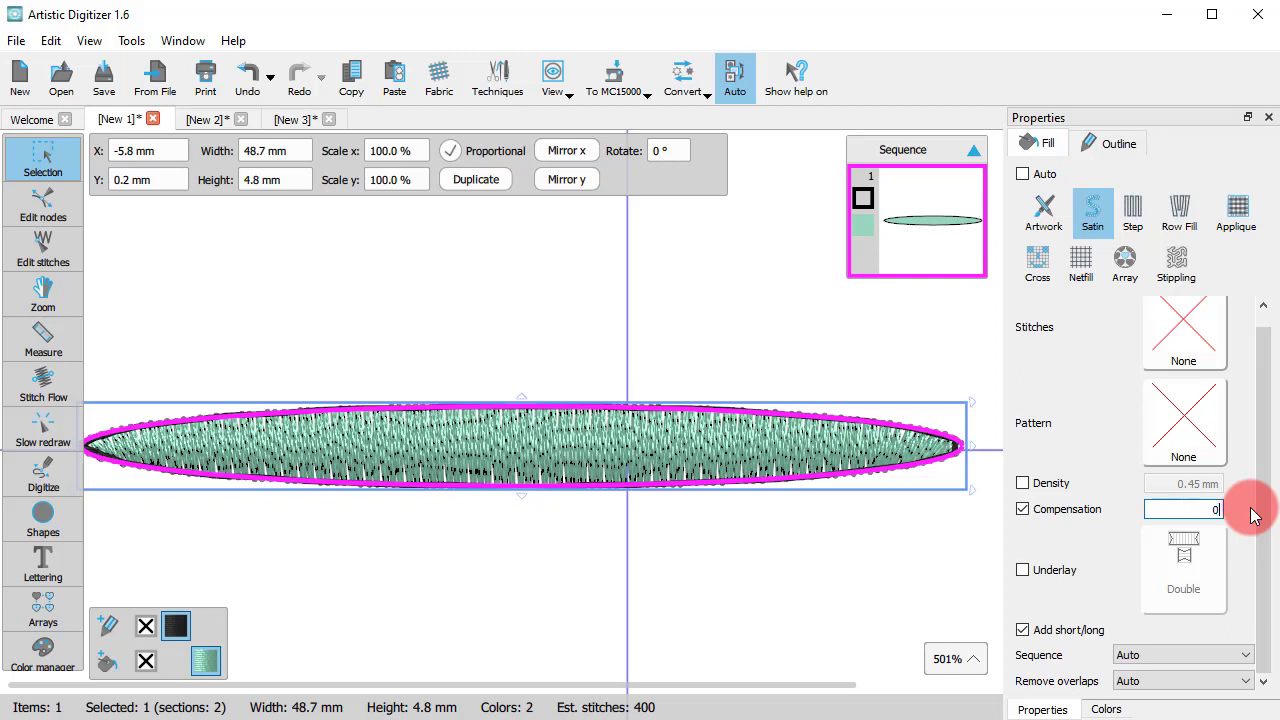
{"action": "type", "text": ".8"}
{"action": "key", "text": "Return"}
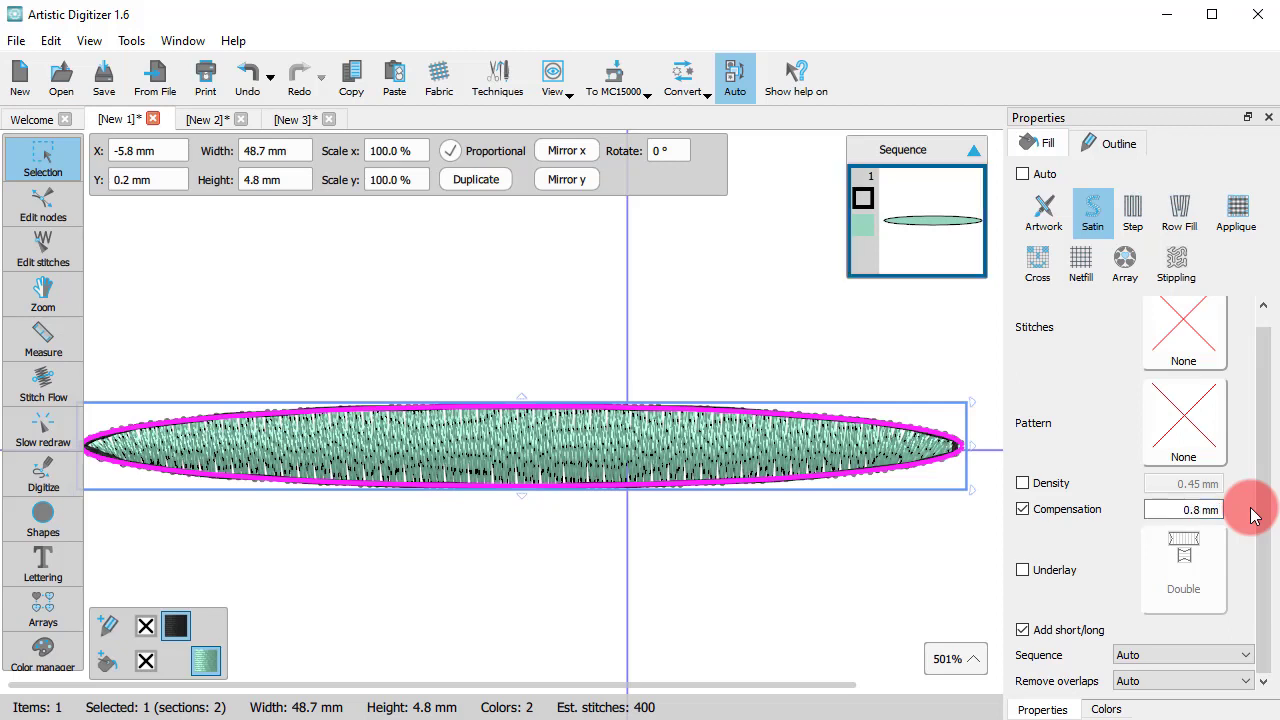
- Switch off automatic sequencing to examine the ellipse's compensated stitches, restore it, and reselect the ellipse
{"action": "left_click", "coordinate": [735, 77]}
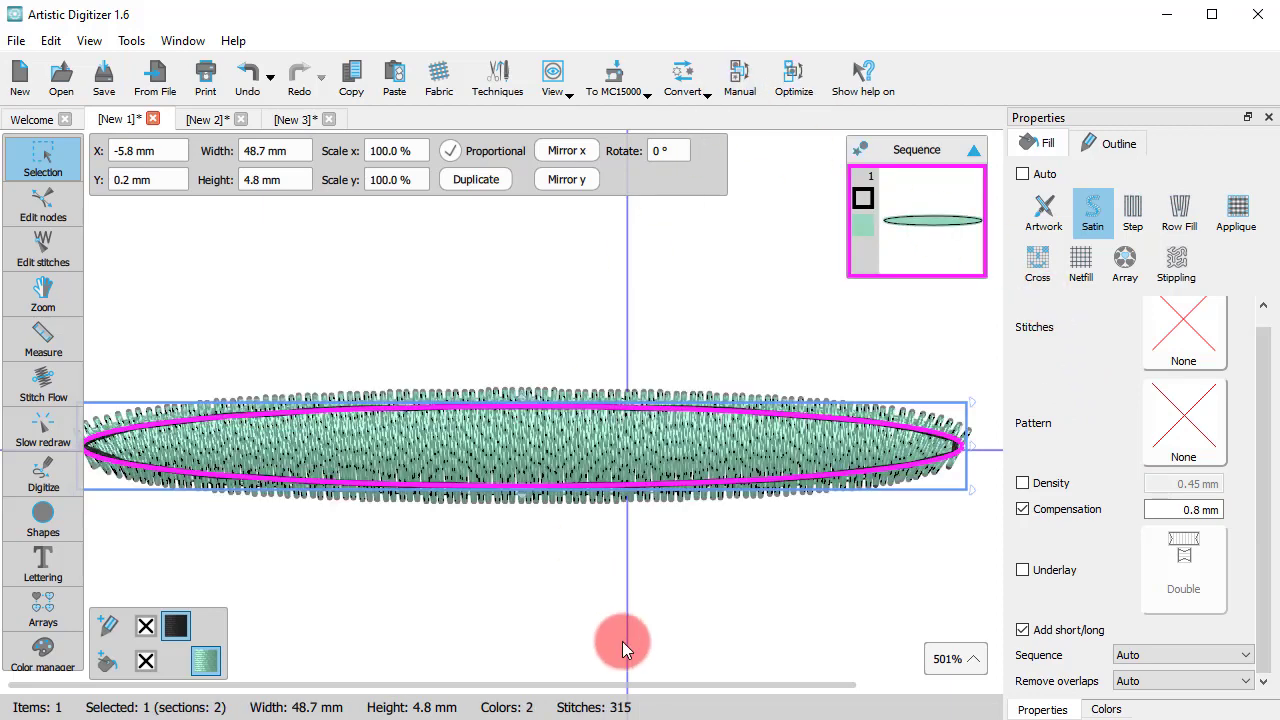
{"action": "left_click", "coordinate": [738, 80]}
{"action": "left_click", "coordinate": [650, 574]}
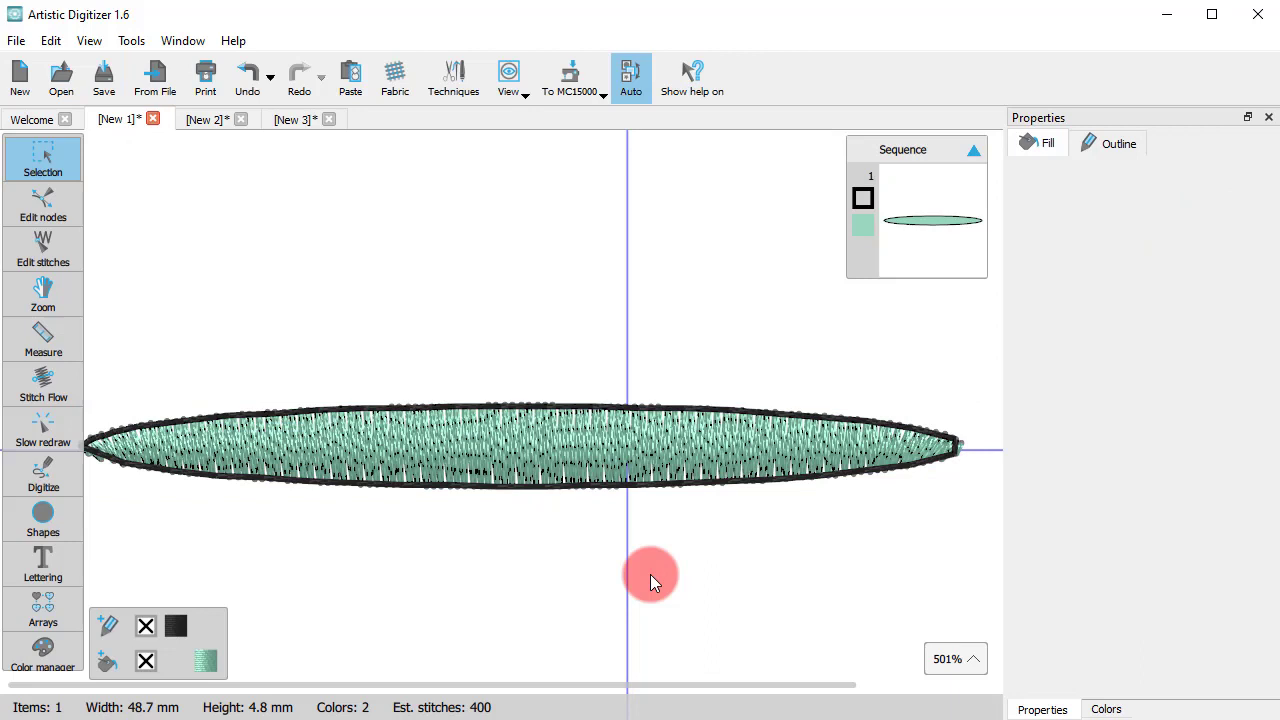
{"action": "left_click", "coordinate": [612, 490]}
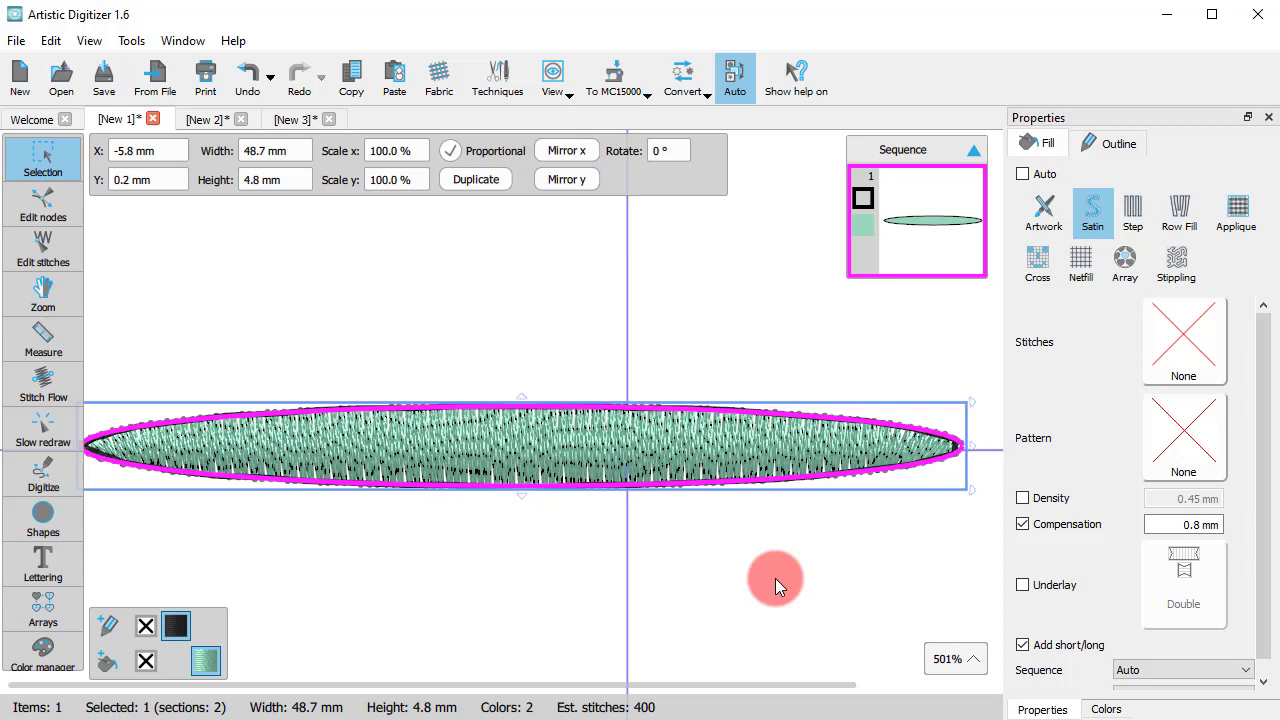
- Examine the ellipse's underlay and satin stitching order in slow redraw, and return to selection mode
{"action": "left_click", "coordinate": [25, 430]}
{"action": "left_click", "coordinate": [80, 495]}
{"action": "left_click_drag", "start_coordinate": [86, 628], "coordinate": [889, 629]}
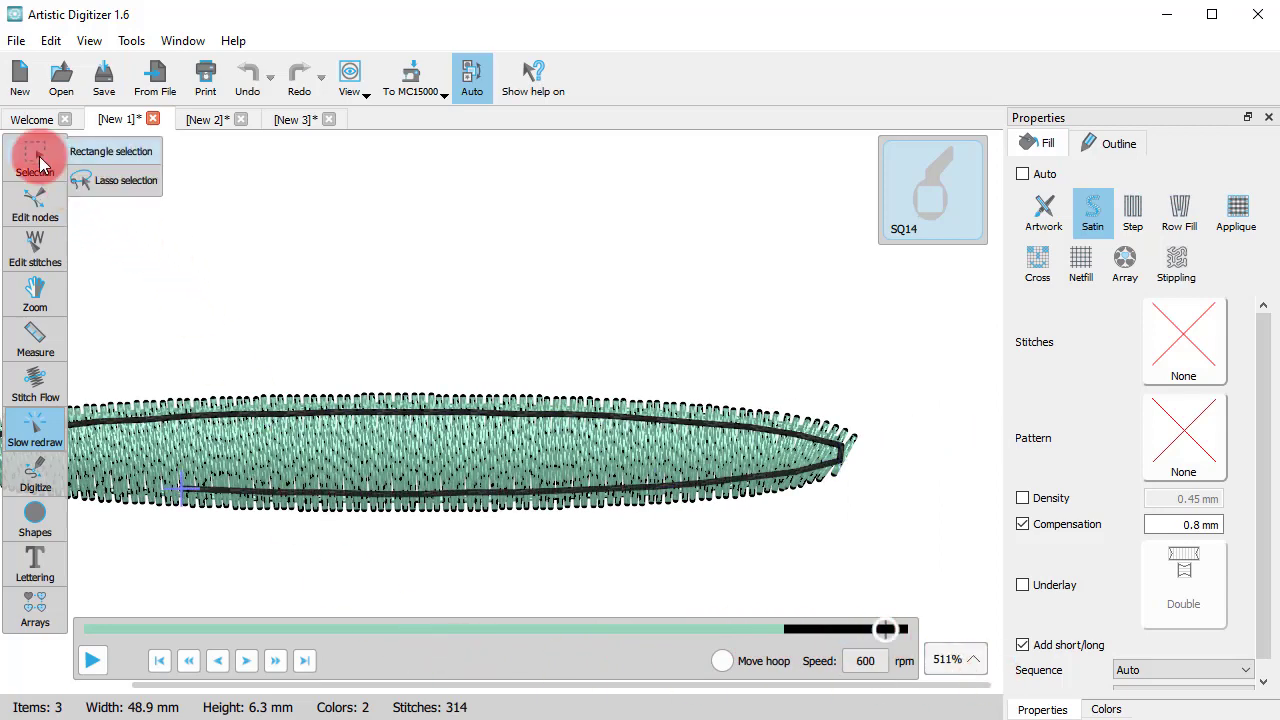
{"action": "left_click", "coordinate": [35, 157]}
- Override the ellipse's automatic underlay with Single, and preview part of the stitching in slow redraw
{"action": "scroll", "coordinate": [1120, 580], "scroll_direction": "down", "scroll_amount": 1}
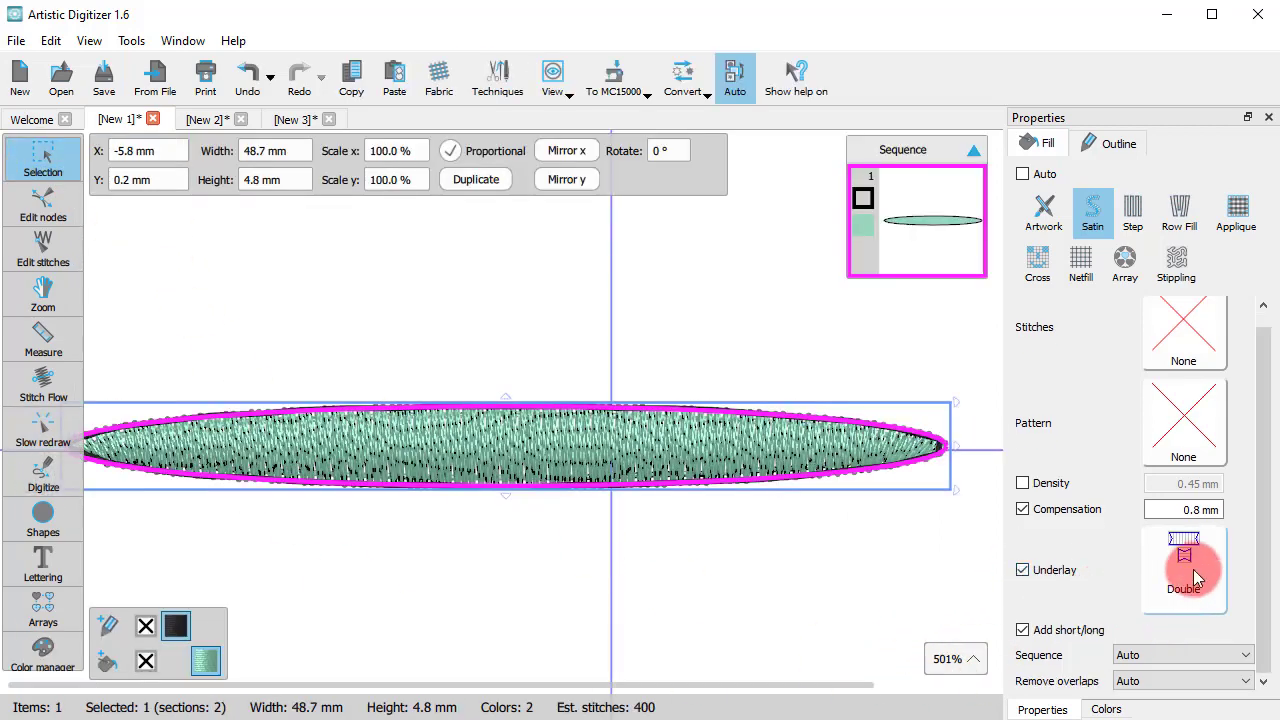
{"action": "left_click", "coordinate": [1184, 571]}
{"action": "left_click", "coordinate": [790, 632]}
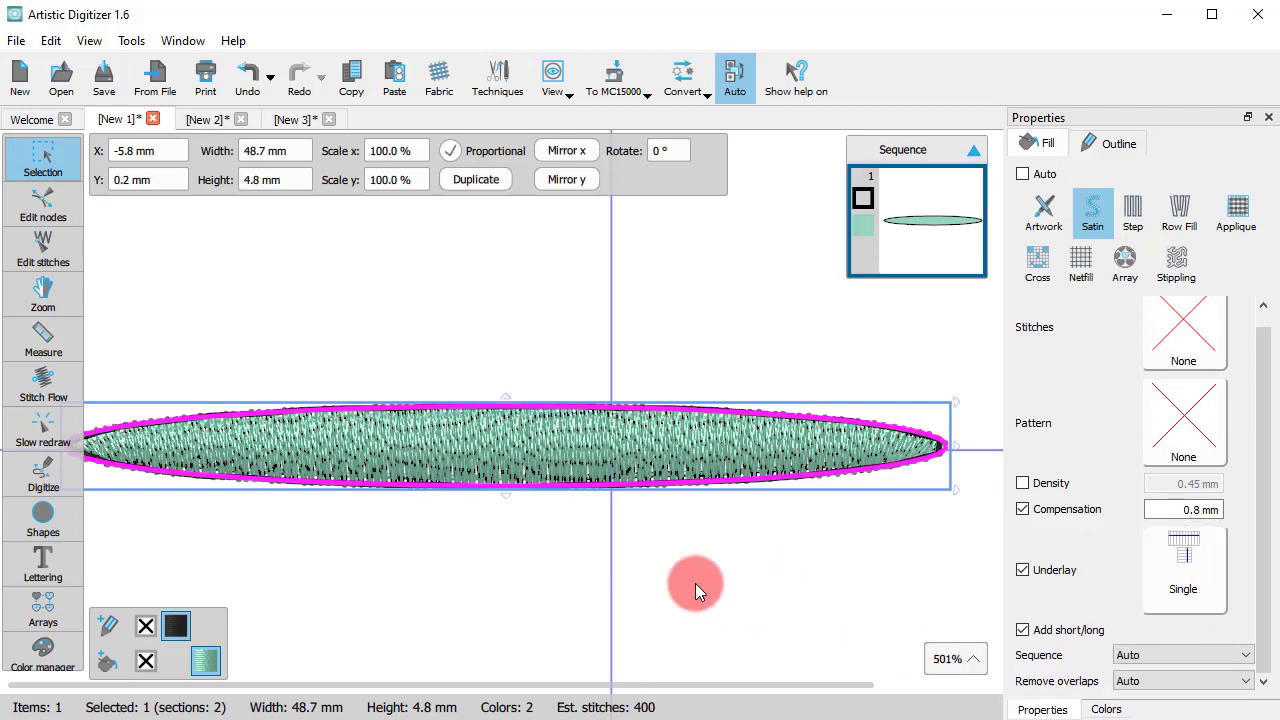
{"action": "left_click", "coordinate": [38, 428]}
{"action": "left_click_drag", "start_coordinate": [83, 634], "coordinate": [357, 632]}
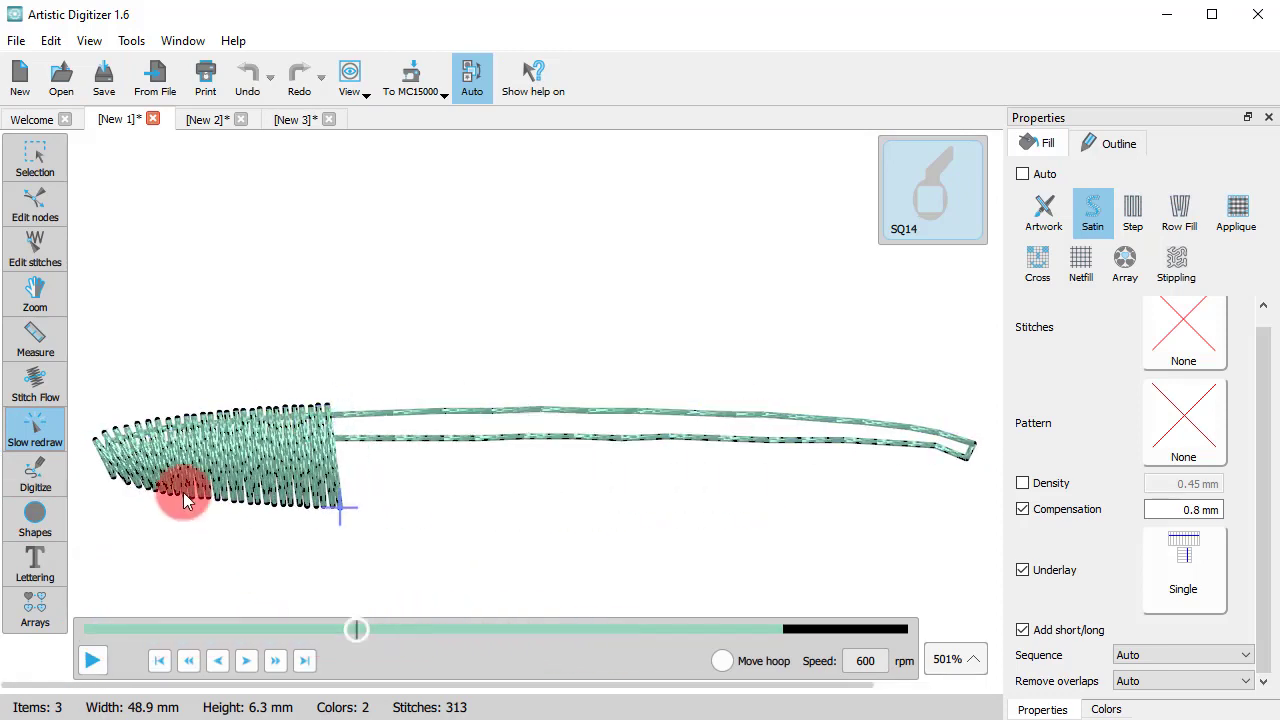
{"action": "left_click", "coordinate": [37, 173]}
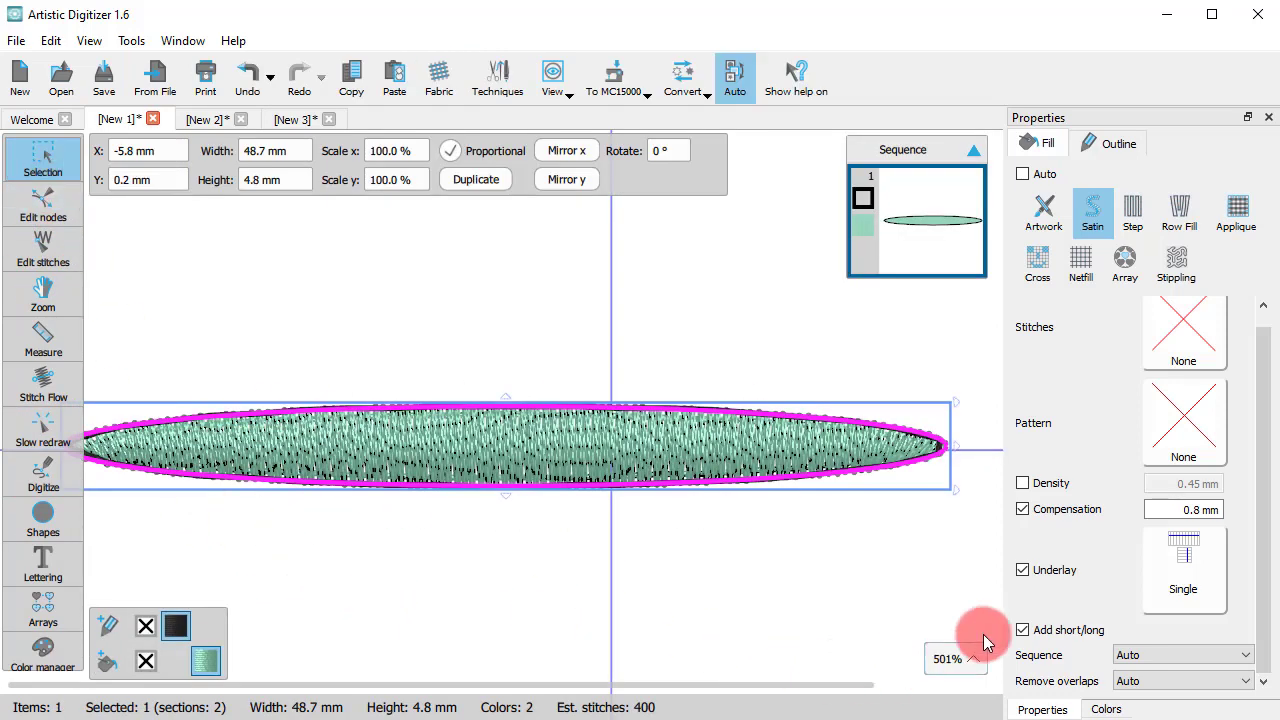
- Try the Netting+ underlay on the ellipse's satin fill and preview it in slow redraw
{"action": "left_click", "coordinate": [1183, 565]}
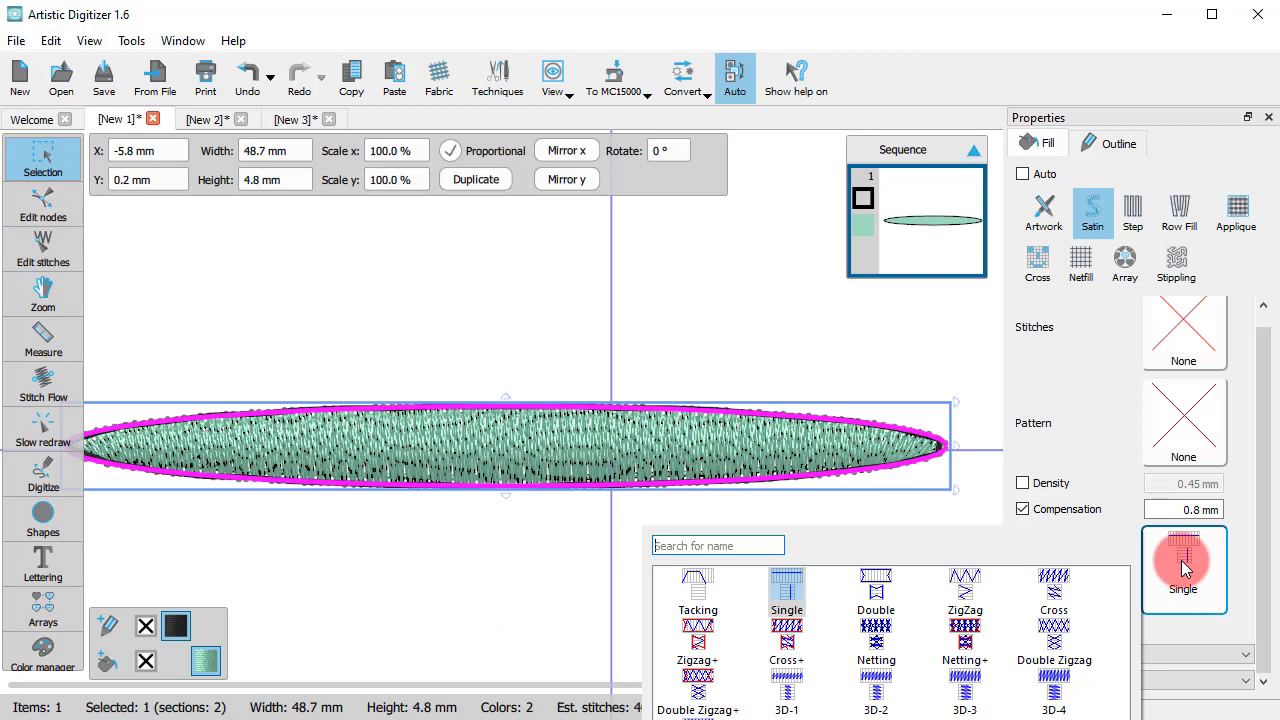
{"action": "left_click", "coordinate": [964, 640]}
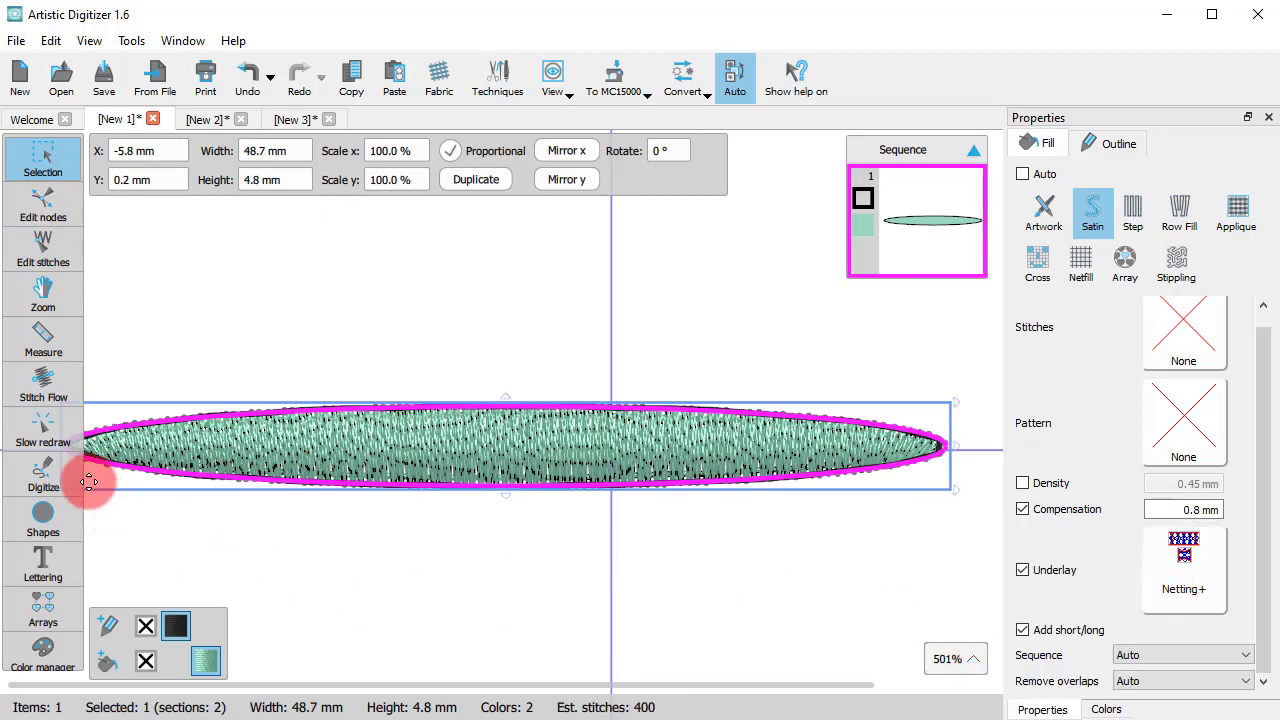
{"action": "left_click", "coordinate": [36, 436]}
{"action": "left_click_drag", "start_coordinate": [83, 635], "coordinate": [602, 633]}
{"action": "left_click", "coordinate": [140, 380]}
{"action": "left_click", "coordinate": [35, 155]}
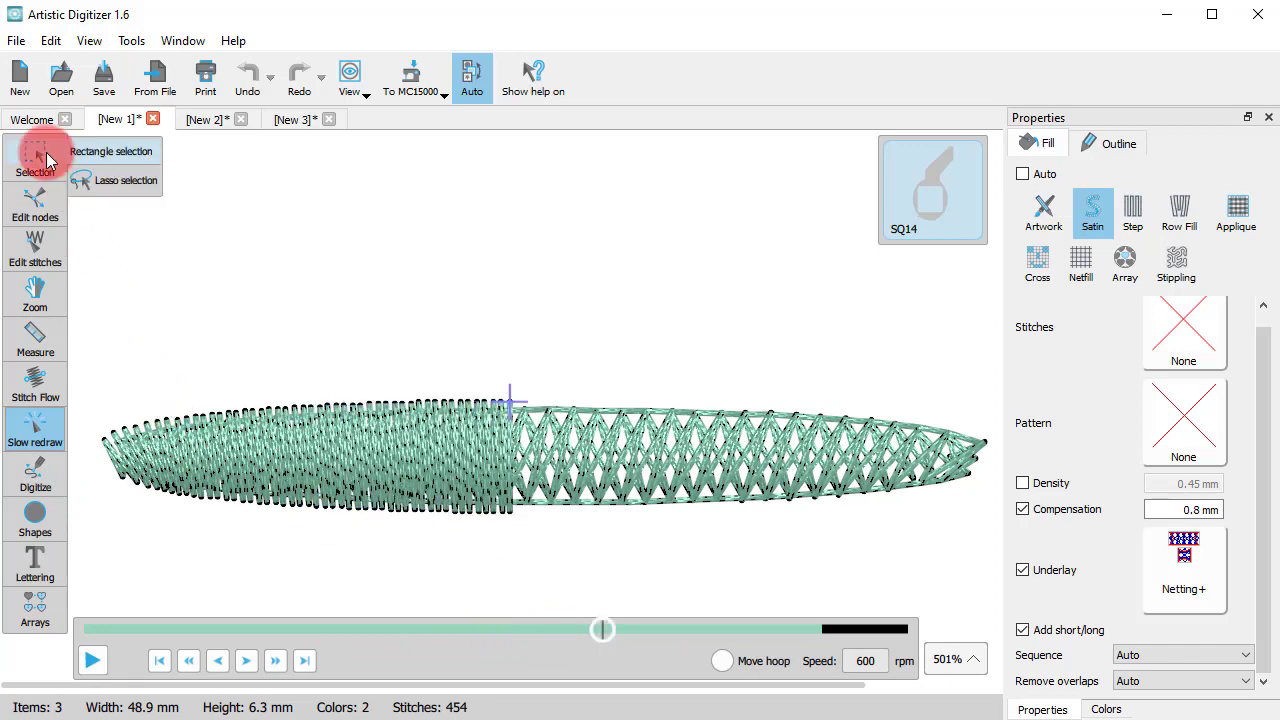
{"action": "left_click", "coordinate": [100, 141]}
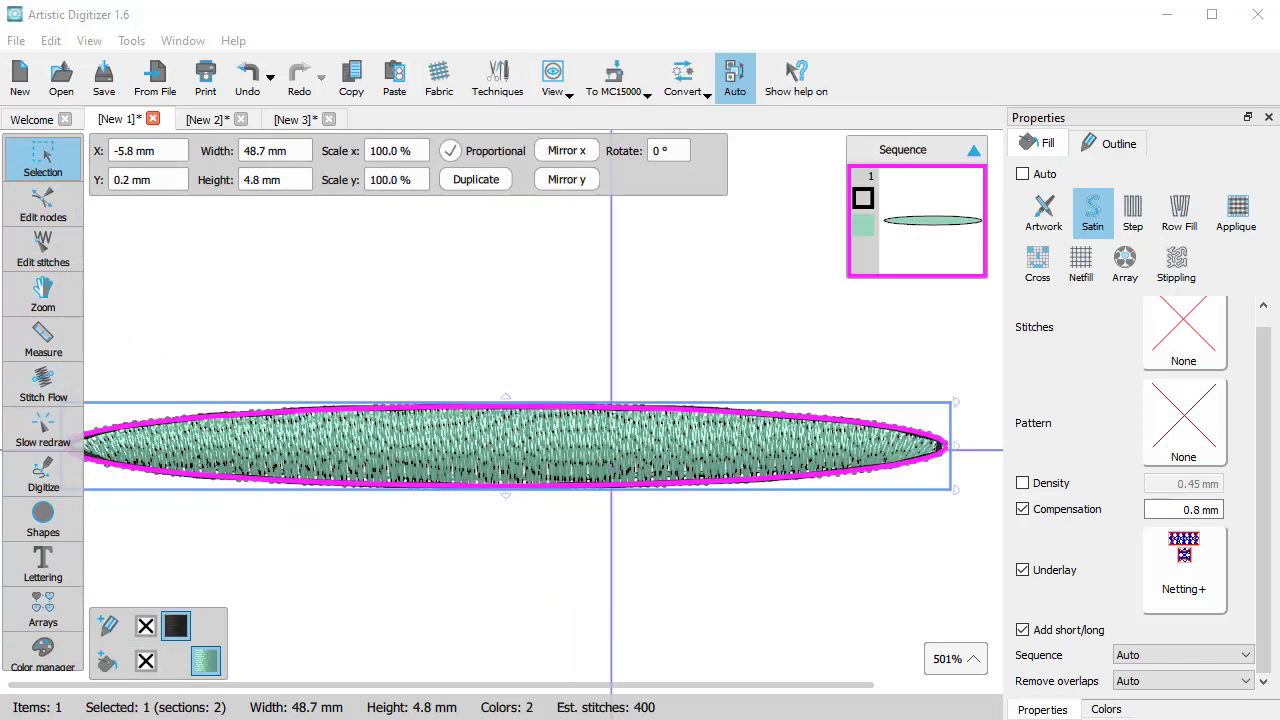
- Set the ellipse's underlay to 3D-3 and run through the stitching in slow redraw
{"action": "left_click", "coordinate": [1165, 588]}
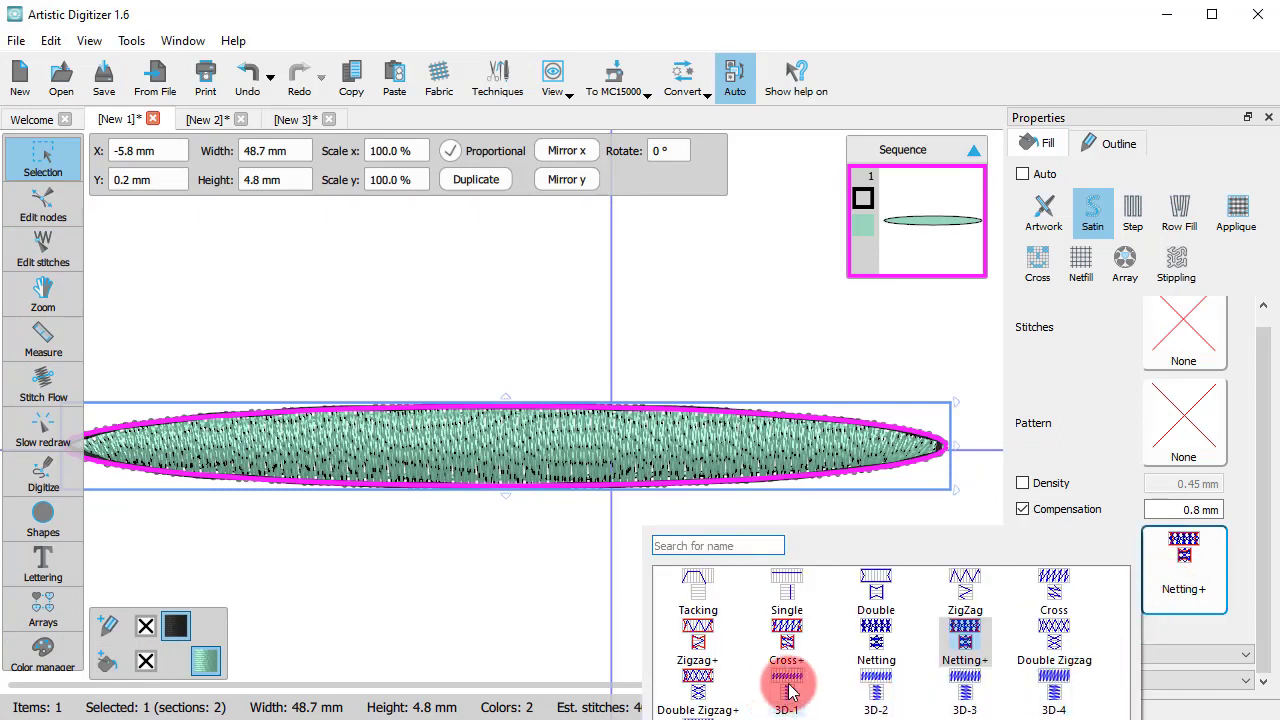
{"action": "left_click", "coordinate": [963, 685]}
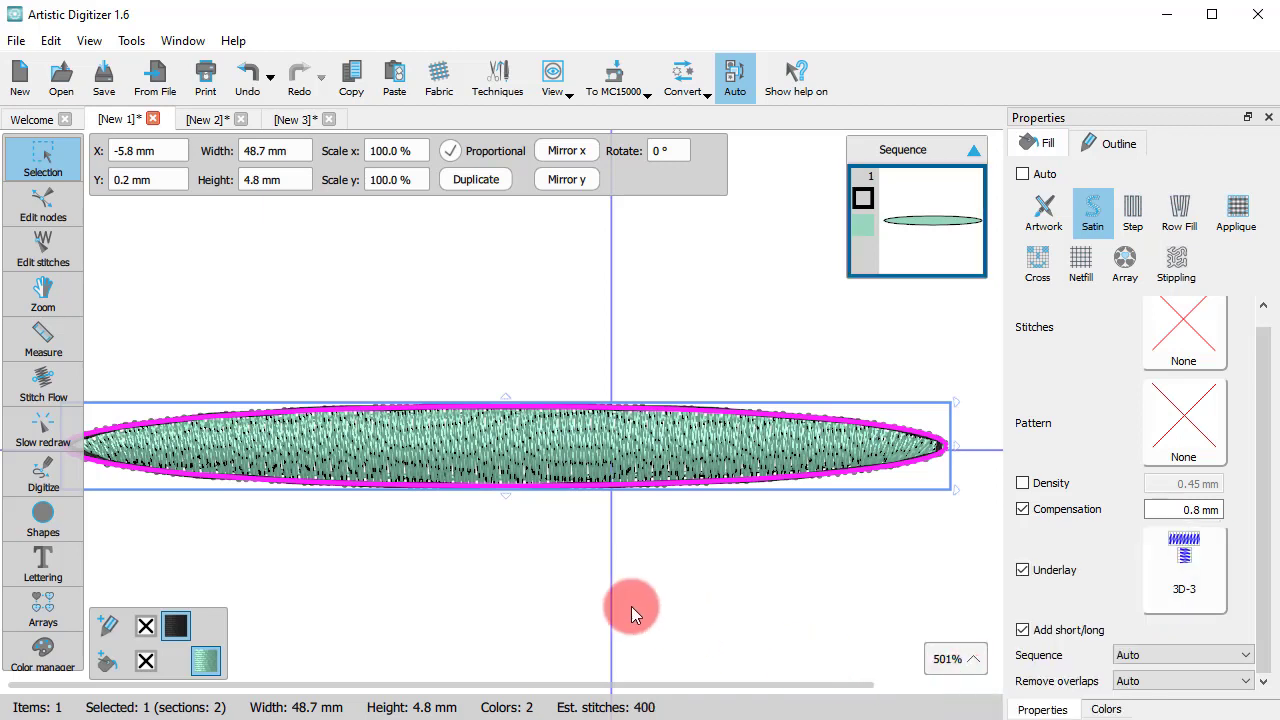
{"action": "left_click", "coordinate": [40, 432]}
{"action": "mouse_move", "coordinate": [83, 632]}
{"action": "left_mouse_down"}
{"action": "mouse_move", "coordinate": [697, 650]}
{"action": "mouse_move", "coordinate": [943, 677]}
{"action": "left_mouse_up"}
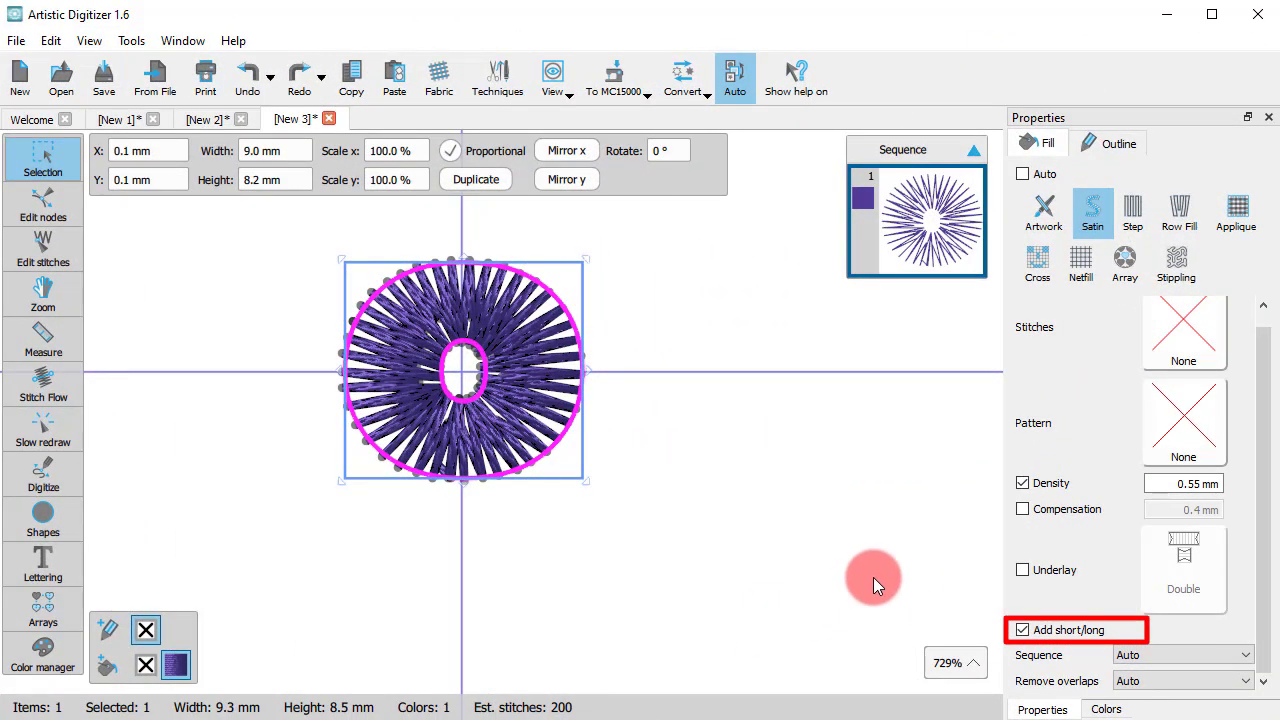
- Toggle Add short/long off and on for the purple ring's satin fill, and turn off the 3D preview
{"action": "left_click", "coordinate": [1022, 630]}
{"action": "left_click", "coordinate": [1022, 630]}
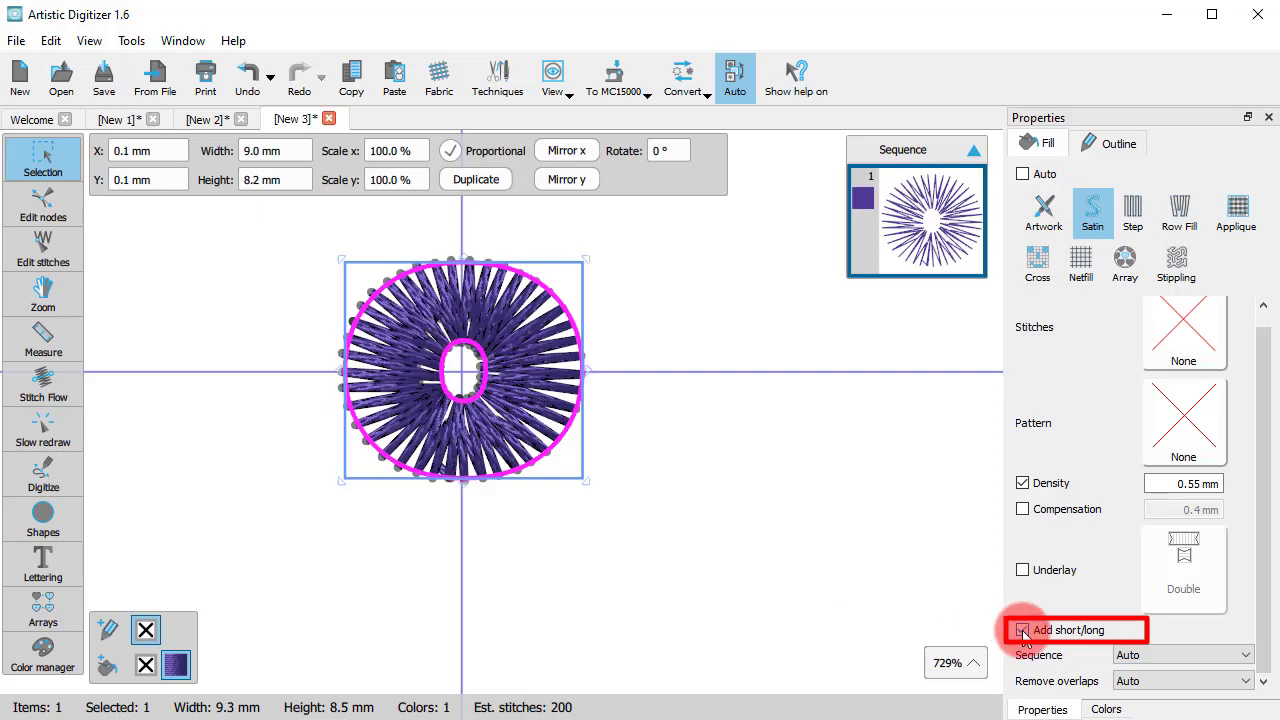
{"action": "left_click", "coordinate": [89, 40]}
{"action": "left_click", "coordinate": [97, 87]}
{"action": "scroll", "coordinate": [435, 396], "scroll_direction": "up", "scroll_amount": 2}
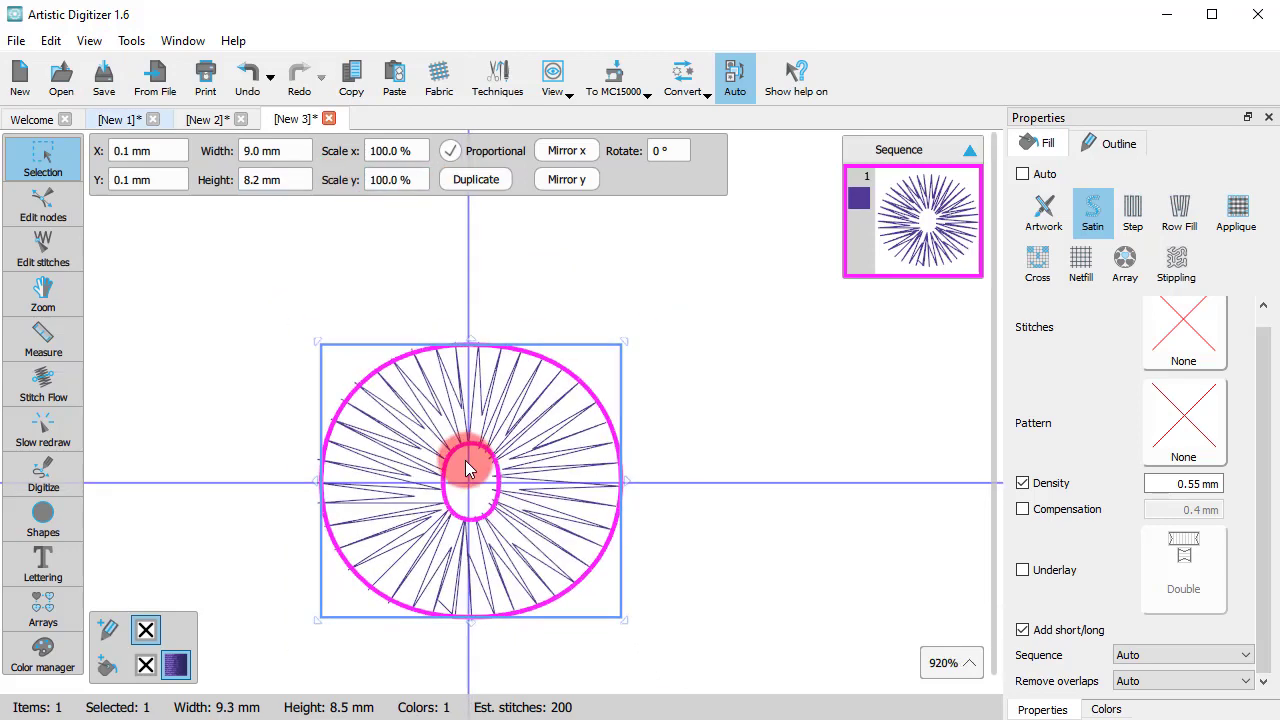
- Compare the ring's satin stitches with and without Add short/long, leaving the option on and restoring the 3D preview
{"action": "left_click", "coordinate": [1022, 630]}
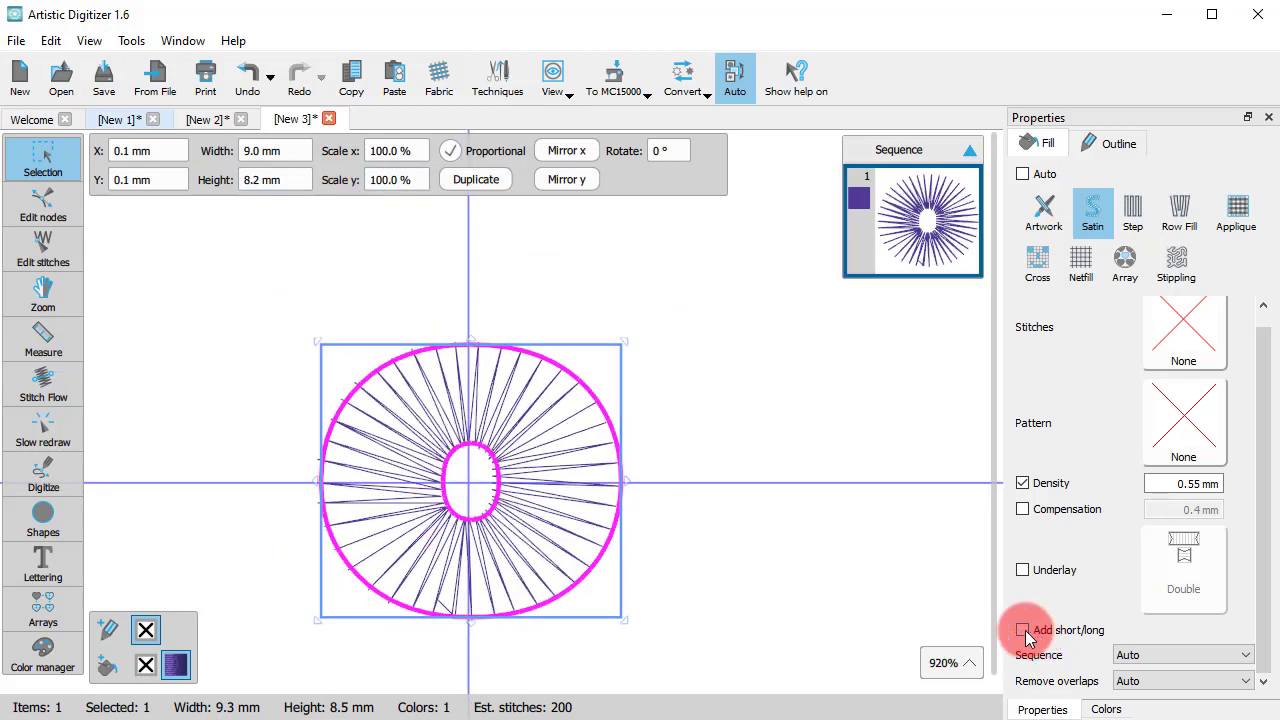
{"action": "scroll", "coordinate": [450, 500], "scroll_direction": "up", "scroll_amount": 3}
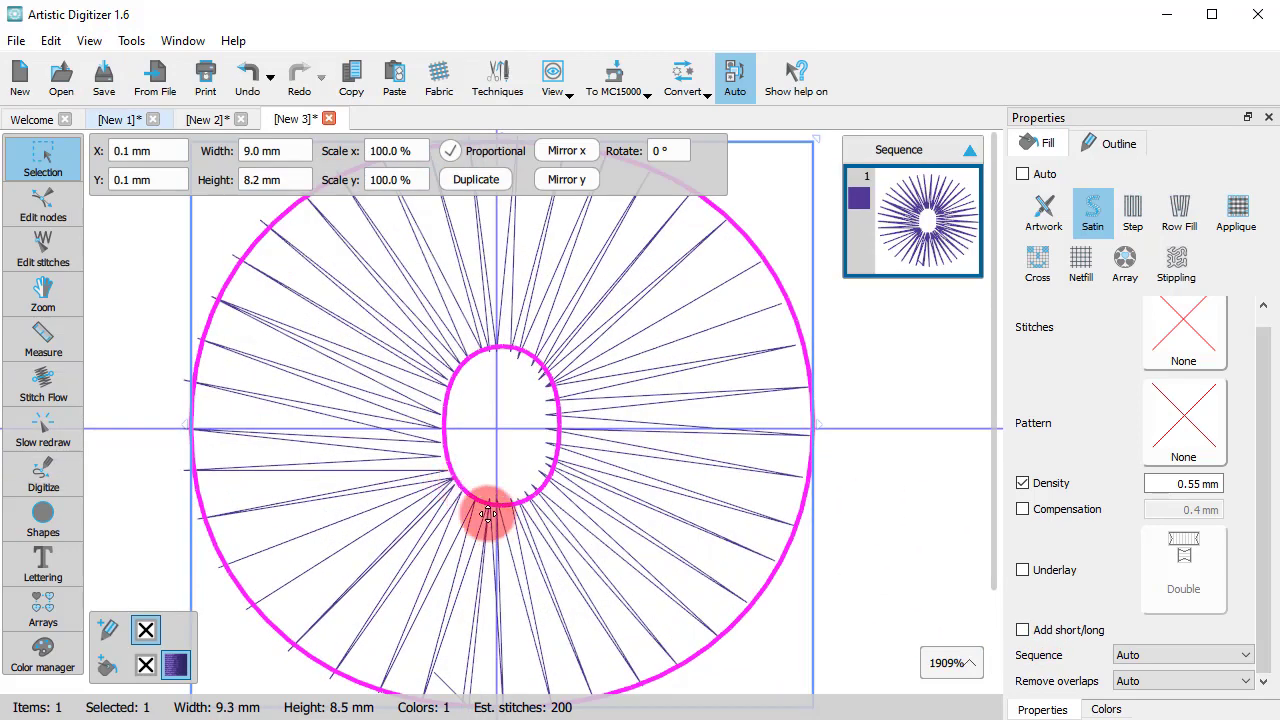
{"action": "left_click", "coordinate": [1088, 636]}
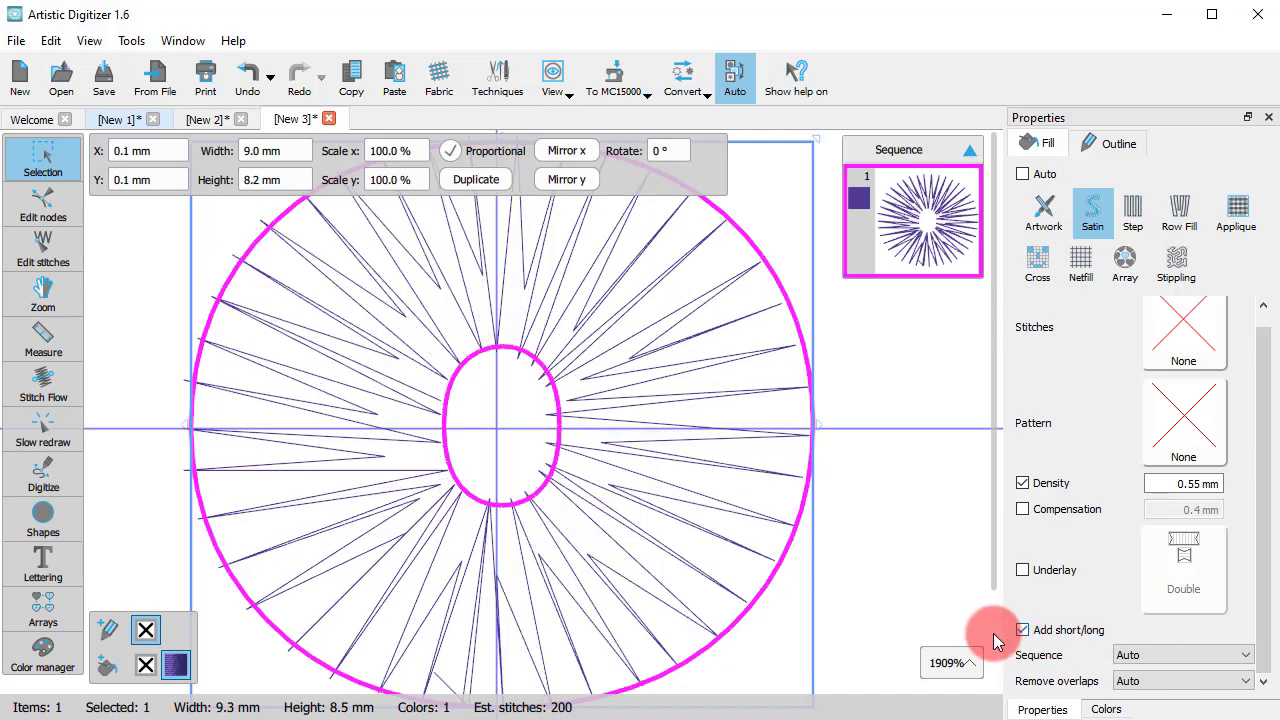
{"action": "left_click", "coordinate": [1030, 632]}
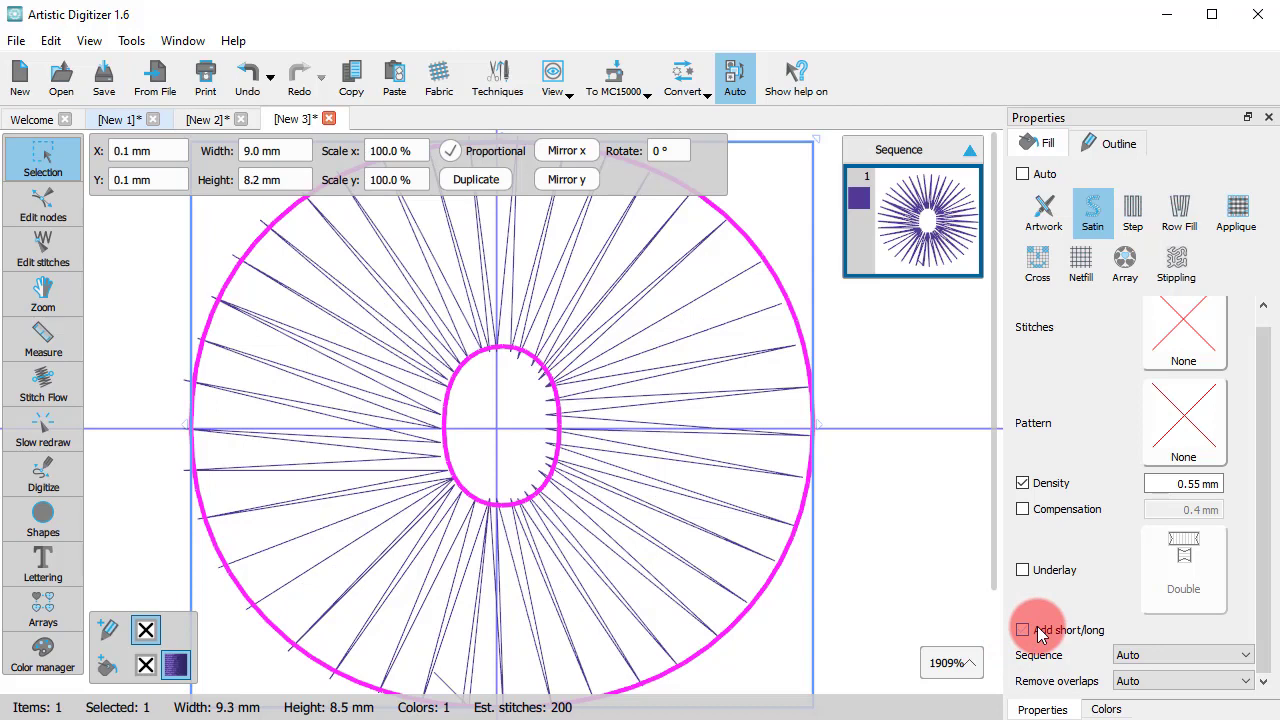
{"action": "left_click", "coordinate": [1040, 634]}
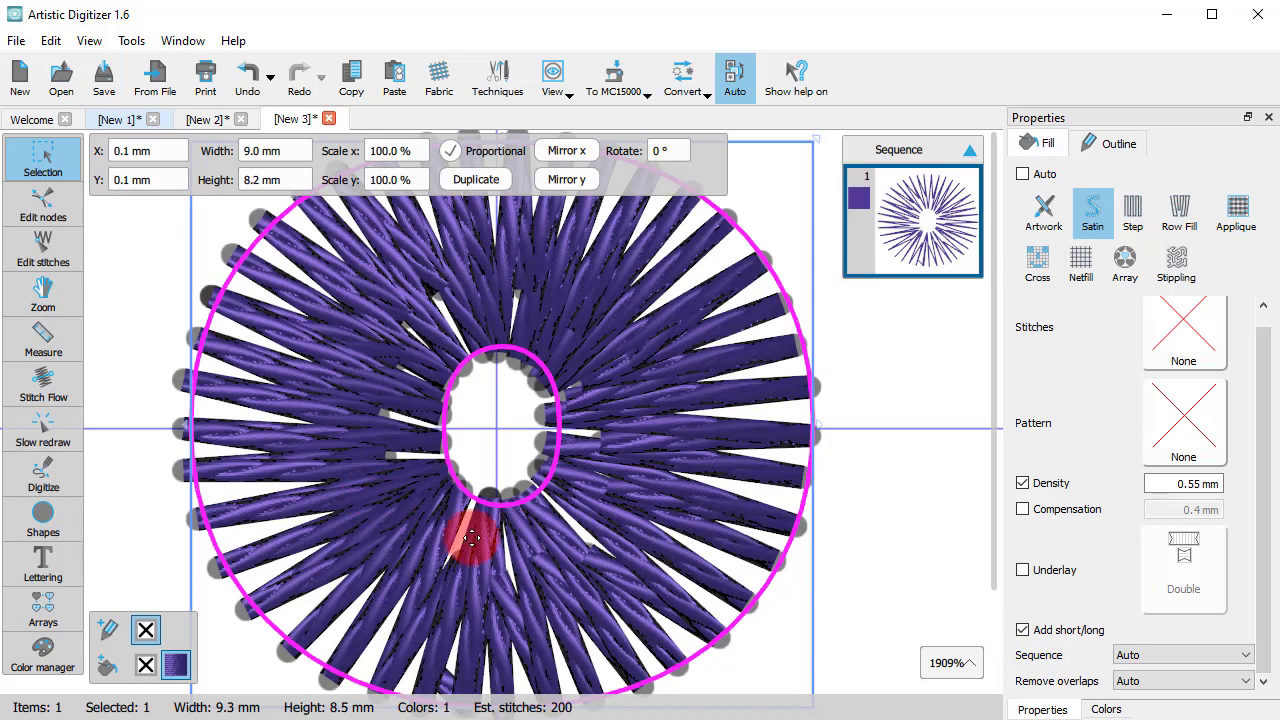
{"action": "left_click", "coordinate": [884, 621]}
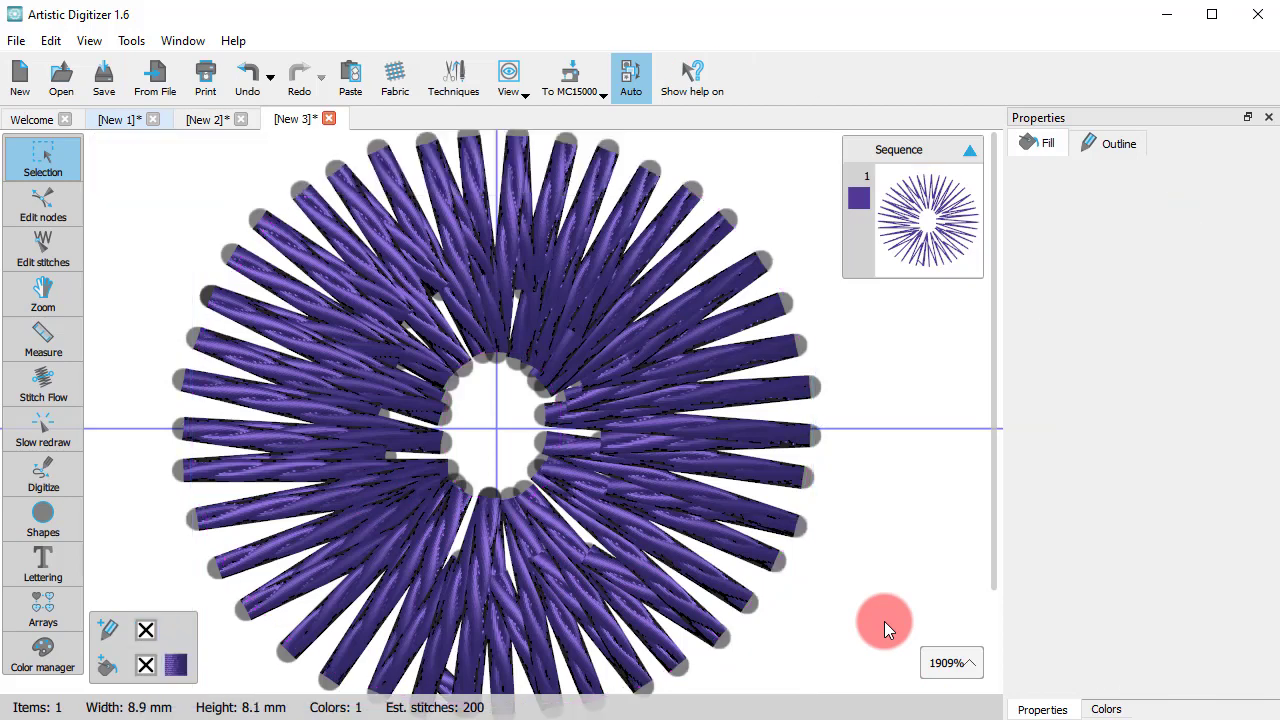
- Divide the elongated hexagon into four stitch flow sections with vertical cuts through its upper corner pairs and centre
{"action": "left_click", "coordinate": [697, 592]}
{"action": "scroll", "coordinate": [1114, 606], "scroll_direction": "down", "scroll_amount": 1}
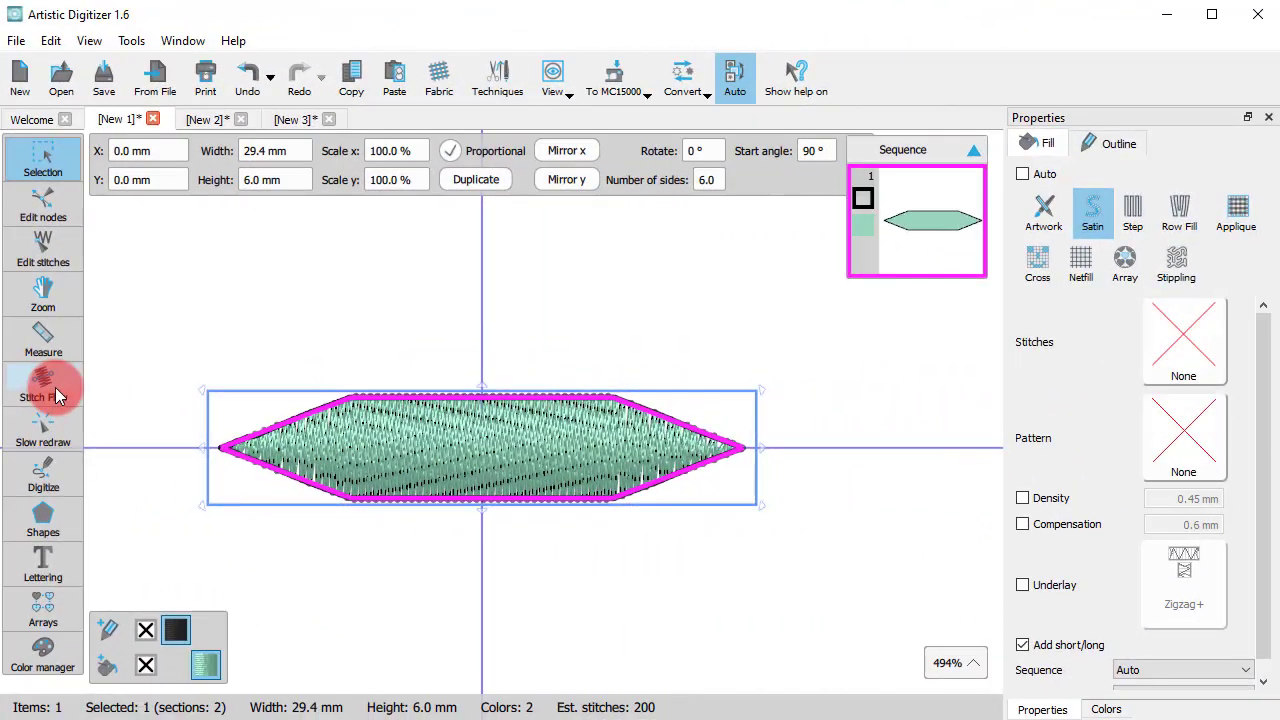
{"action": "left_click", "coordinate": [68, 382]}
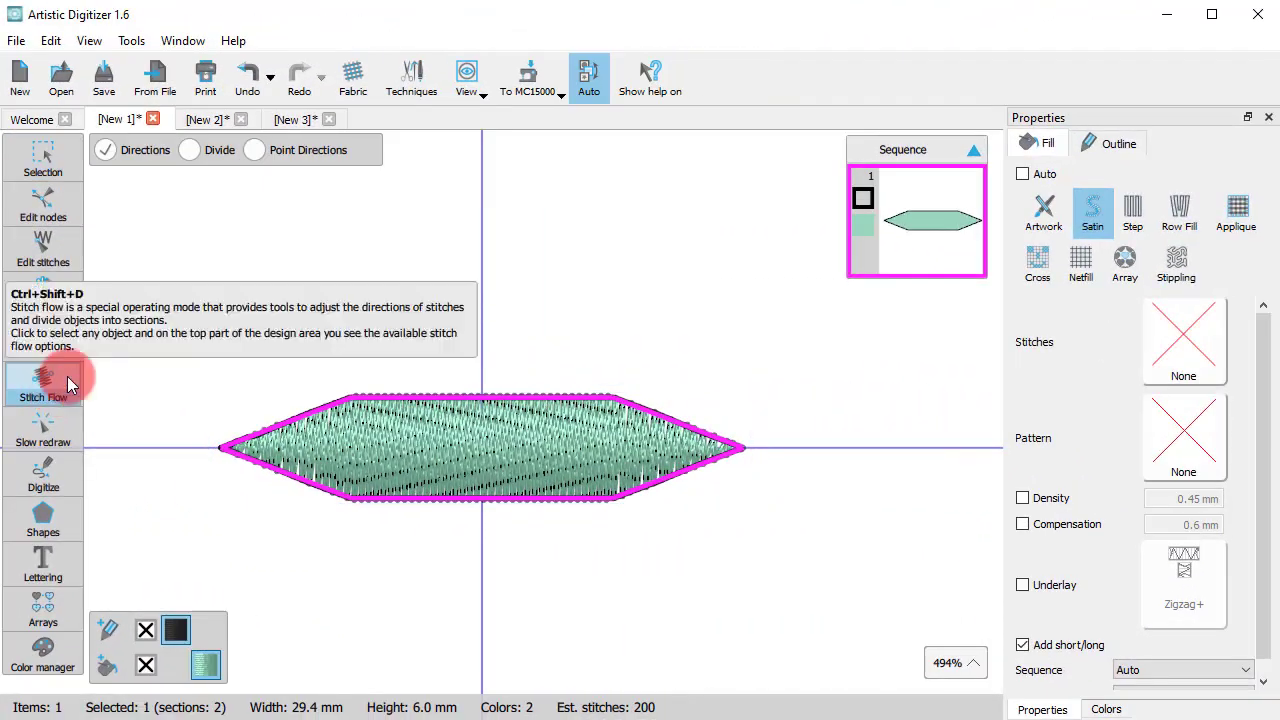
{"action": "left_click", "coordinate": [189, 150]}
{"action": "left_click", "coordinate": [347, 400]}
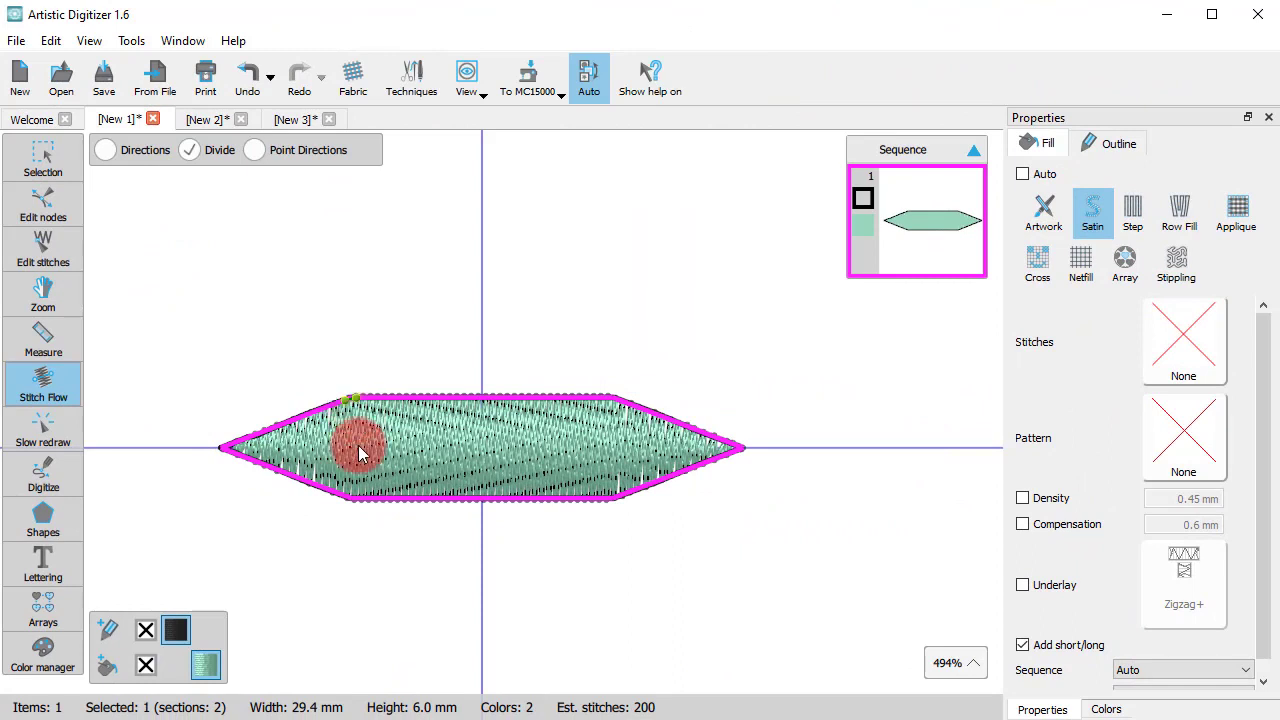
{"action": "left_click", "coordinate": [355, 496]}
{"action": "left_click", "coordinate": [488, 399]}
{"action": "left_click", "coordinate": [483, 496]}
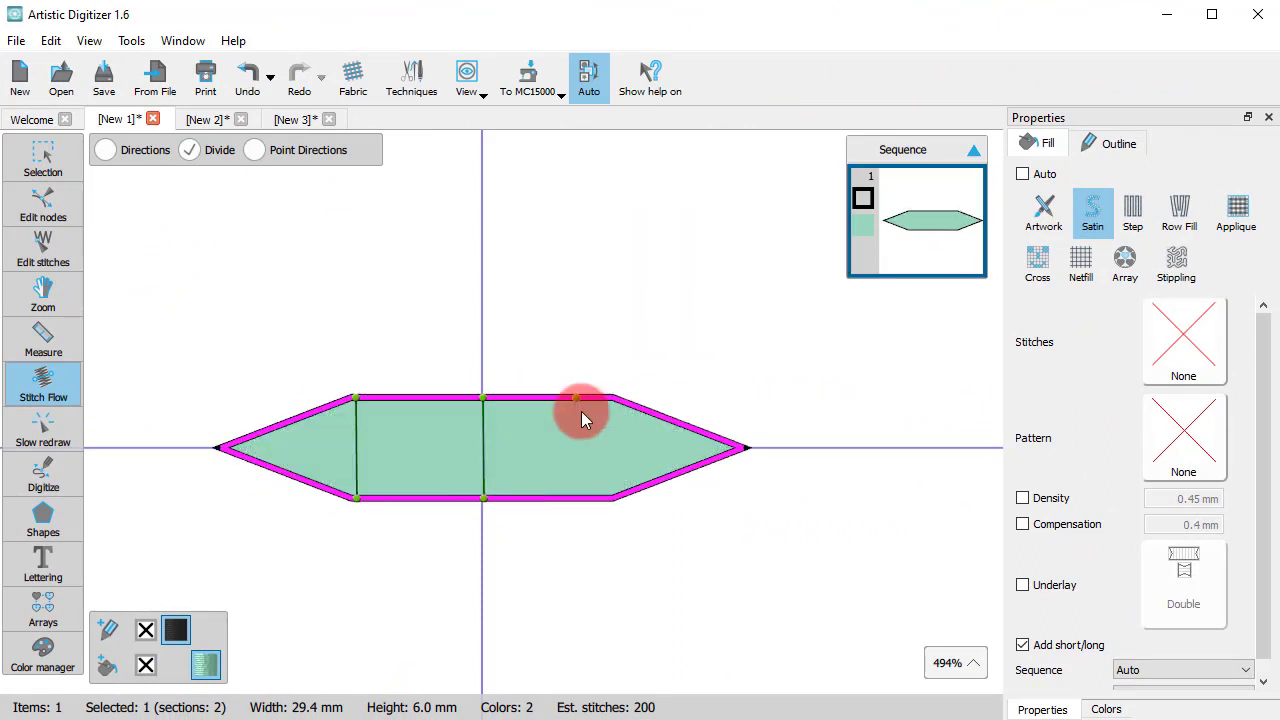
{"action": "left_click", "coordinate": [612, 398]}
{"action": "left_click", "coordinate": [610, 497]}
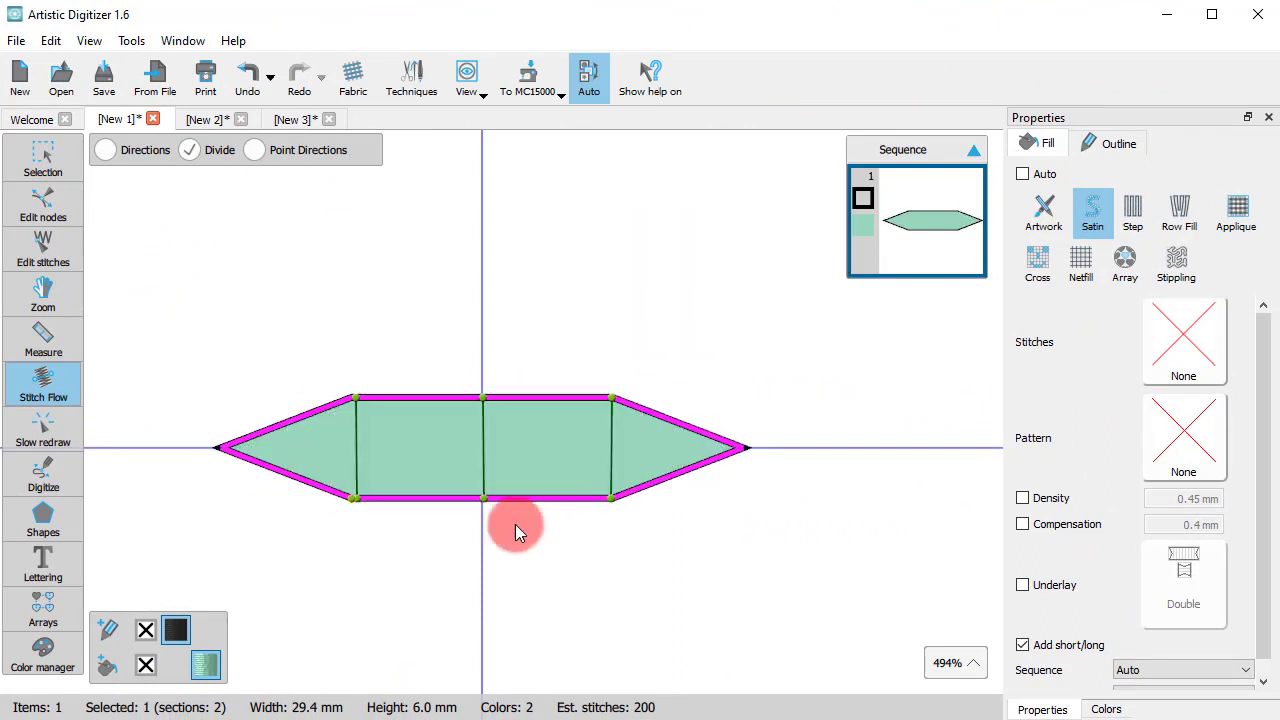
{"action": "left_click", "coordinate": [433, 398]}
- Draw oppositely slanted stitch direction lines across the hexagon's two middle sections
{"action": "left_click", "coordinate": [108, 158]}
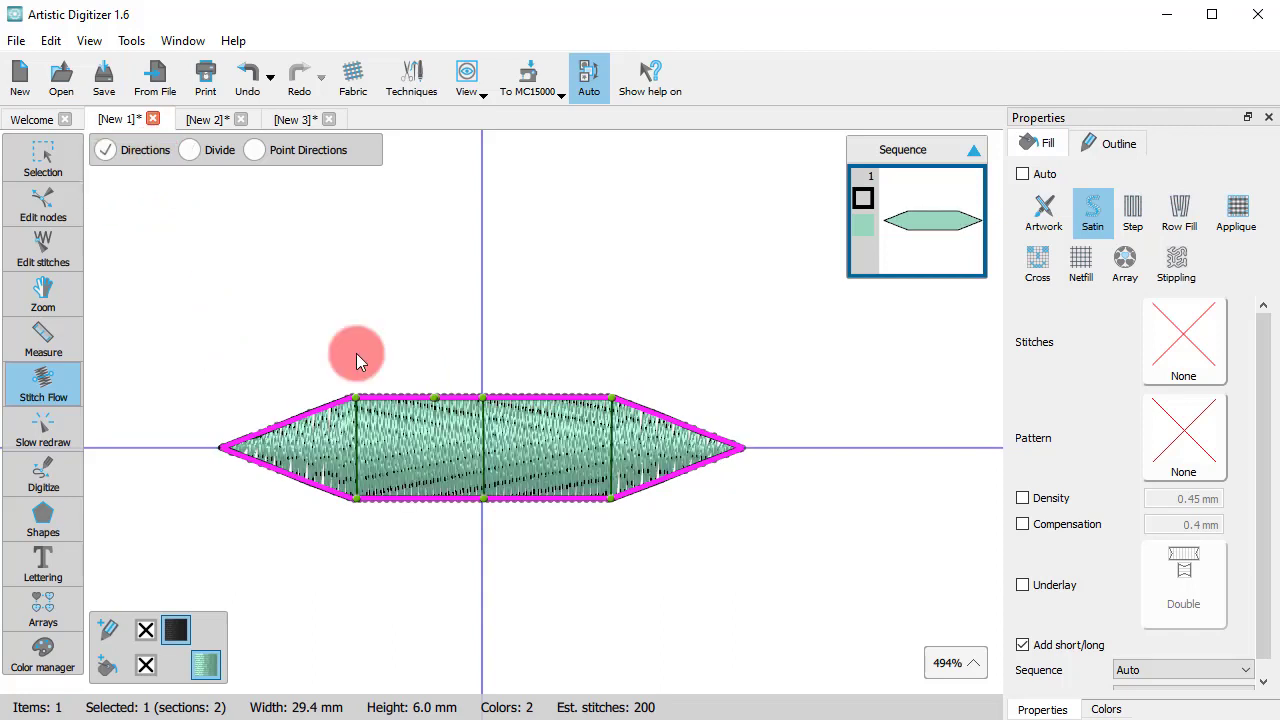
{"action": "mouse_move", "coordinate": [435, 417]}
{"action": "left_mouse_down"}
{"action": "mouse_move", "coordinate": [426, 497]}
{"action": "mouse_move", "coordinate": [397, 504]}
{"action": "left_mouse_up"}
{"action": "left_click_drag", "start_coordinate": [544, 399], "coordinate": [575, 498]}
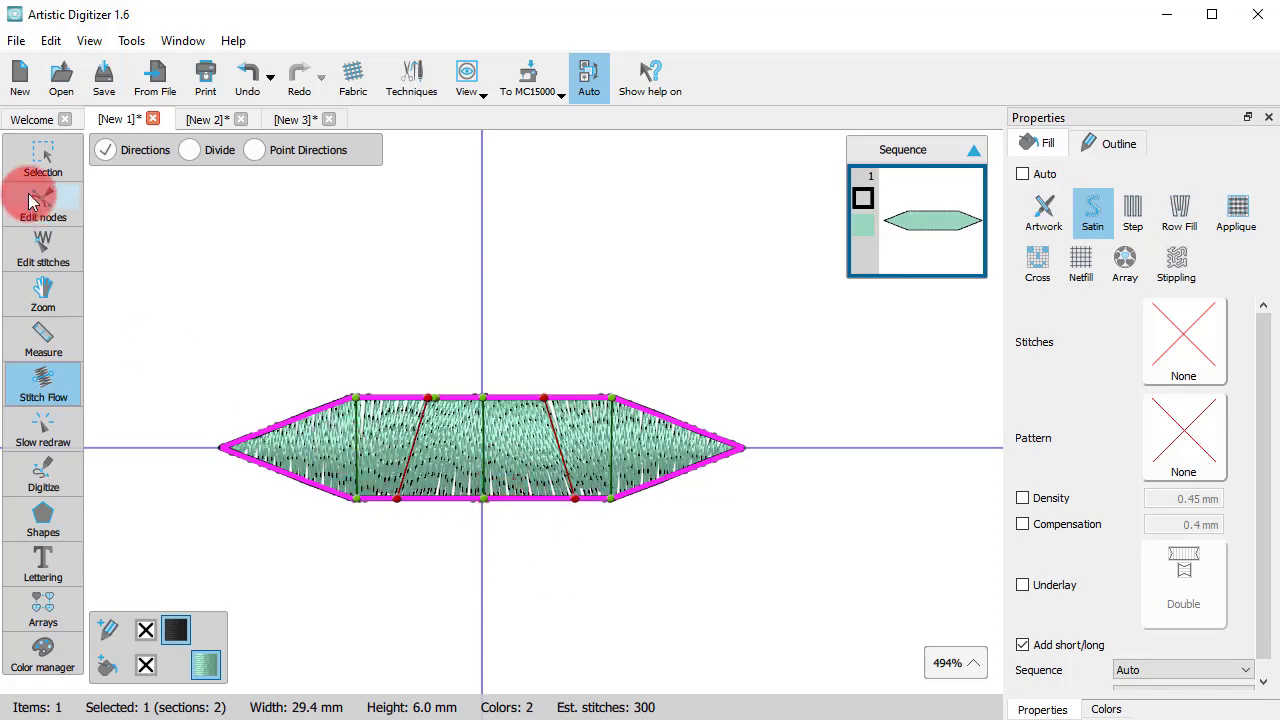